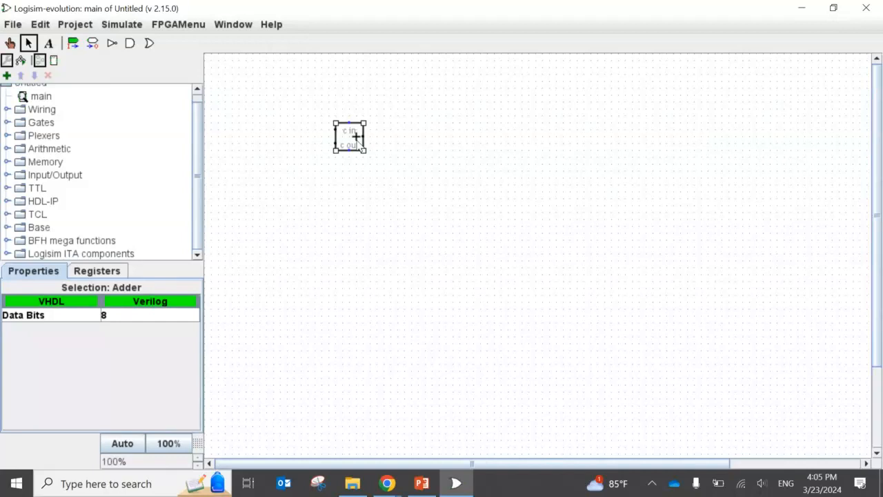
Set the adder's data bits to 4 and draw short wires out from its two operand inputs.
click(125, 316)
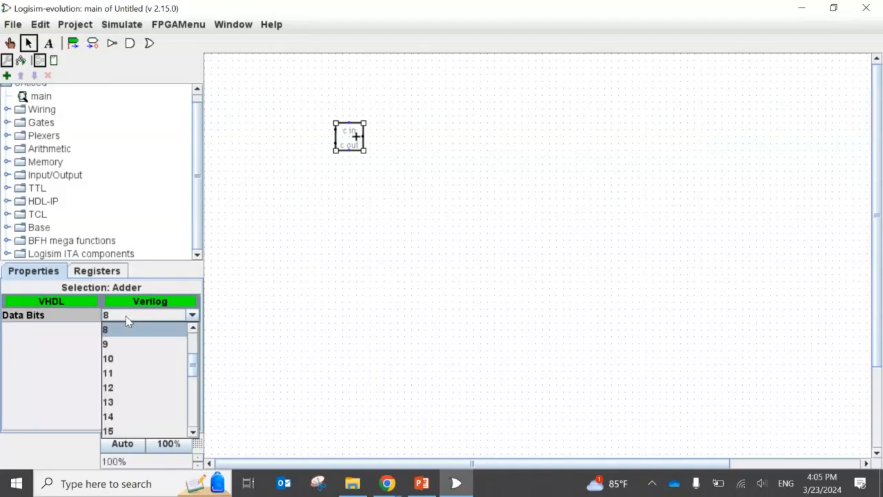
click(194, 354)
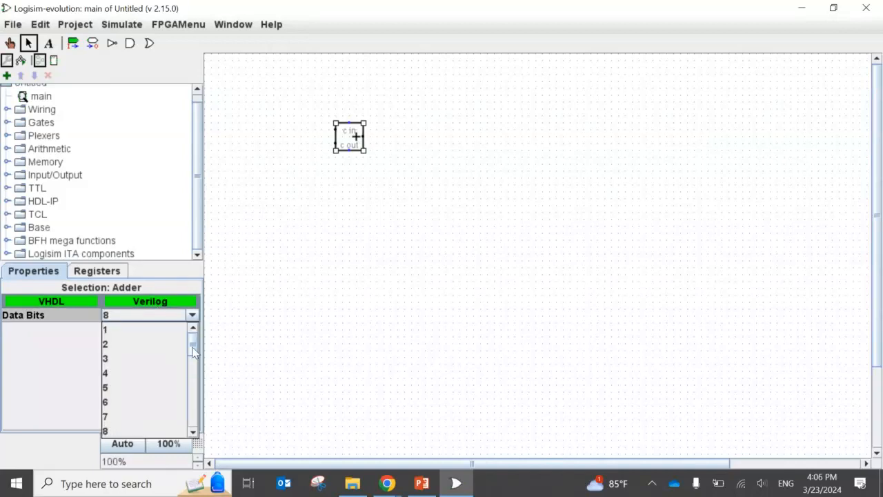
click(146, 378)
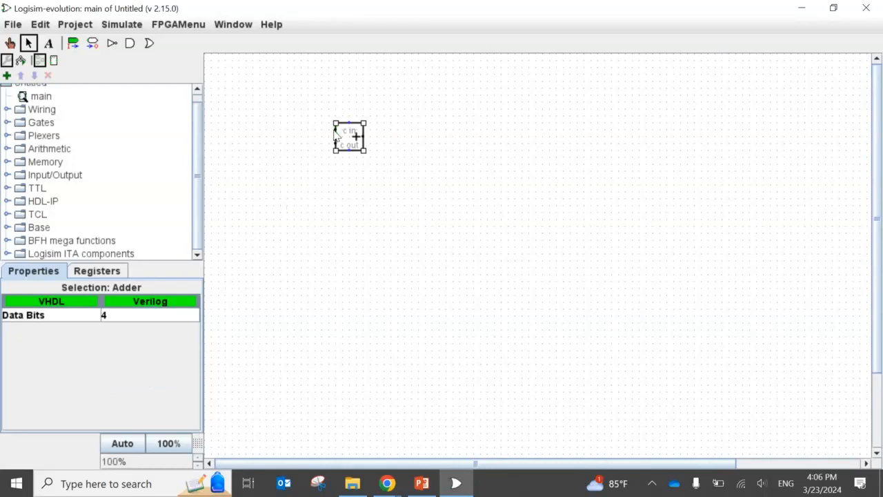
mouse_move(335, 132)
mouse_down()
mouse_move(310, 133)
mouse_move(325, 147)
mouse_move(306, 146)
mouse_up()
Place a south-facing input pin above and left of the adder, label it A and set its data bits to 4.
scroll(197, 115, up, 1)
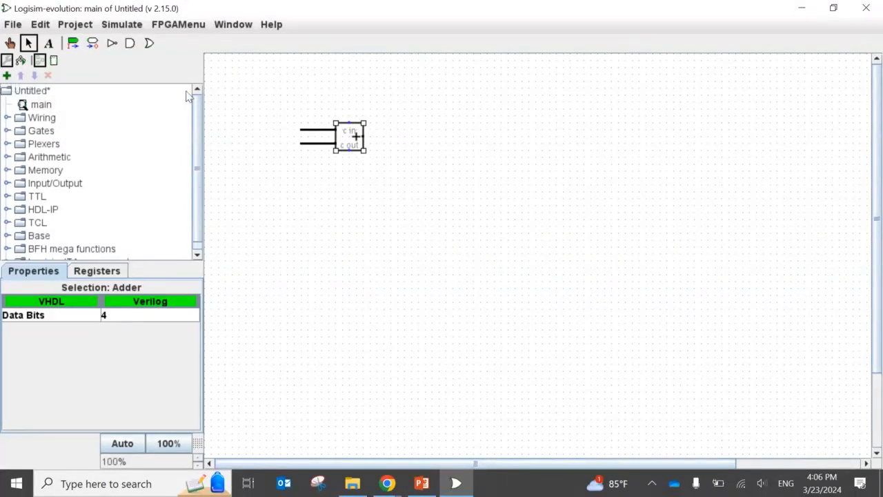
click(74, 43)
key(Down)
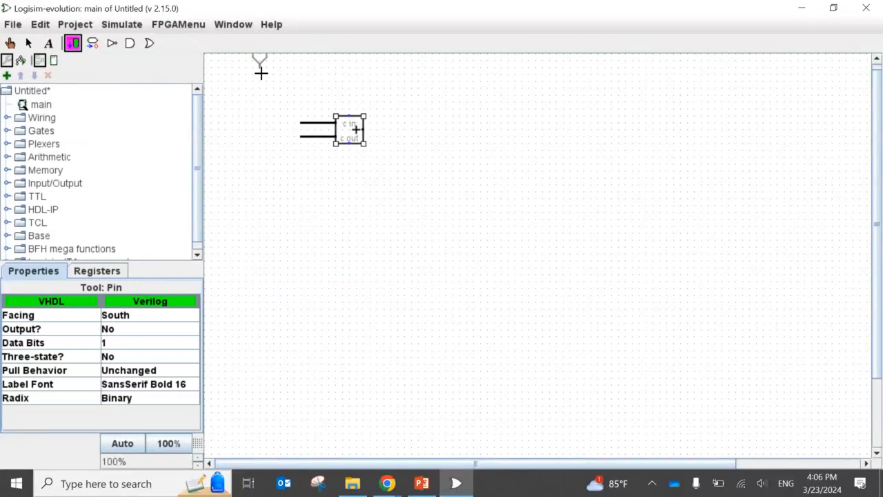
click(260, 100)
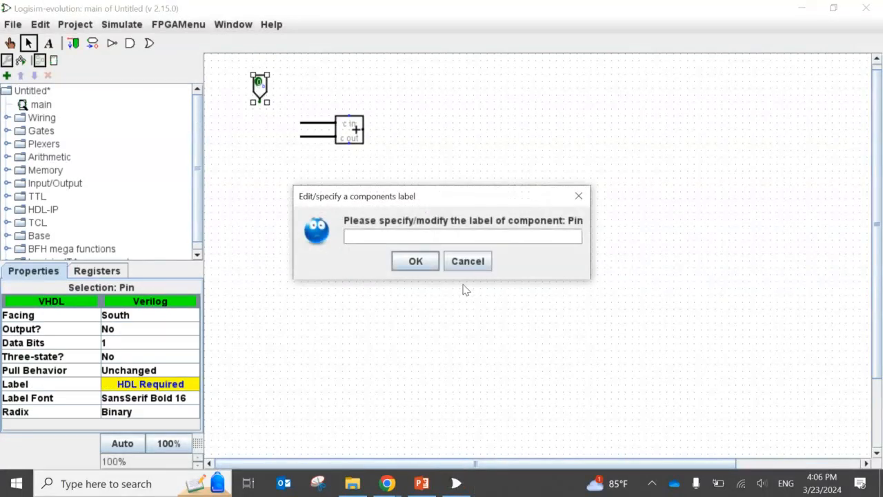
click(464, 266)
double_click(260, 85)
key(Return)
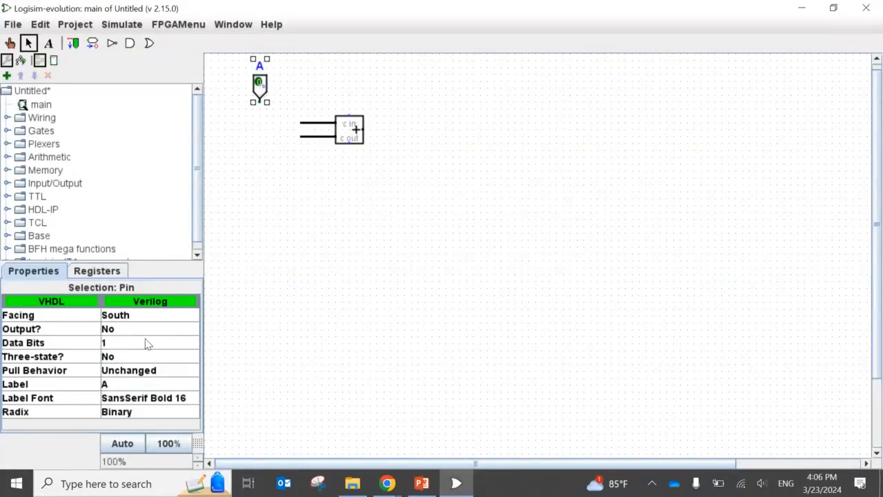
click(135, 345)
key(4)
click(348, 140)
Duplicate pin A, place the copy to its right and label it B.
drag(268, 100, 293, 101)
key(ctrl+d)
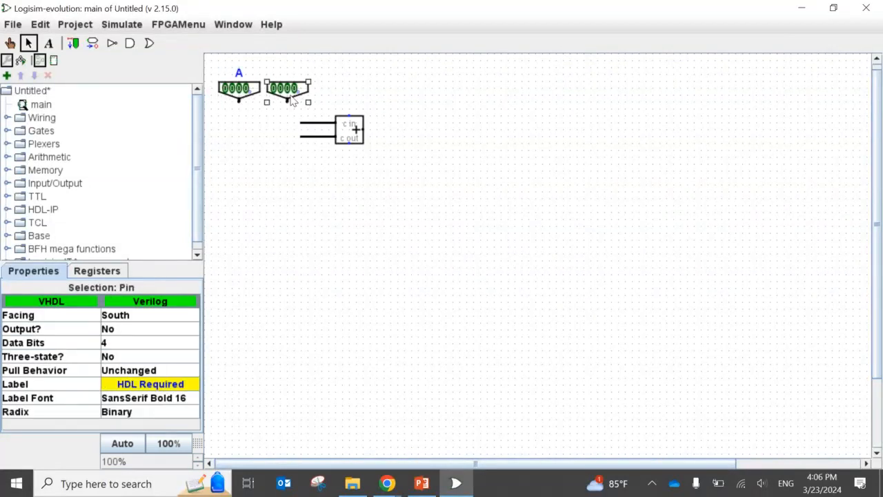
double_click(292, 101)
text(B)
key(Return)
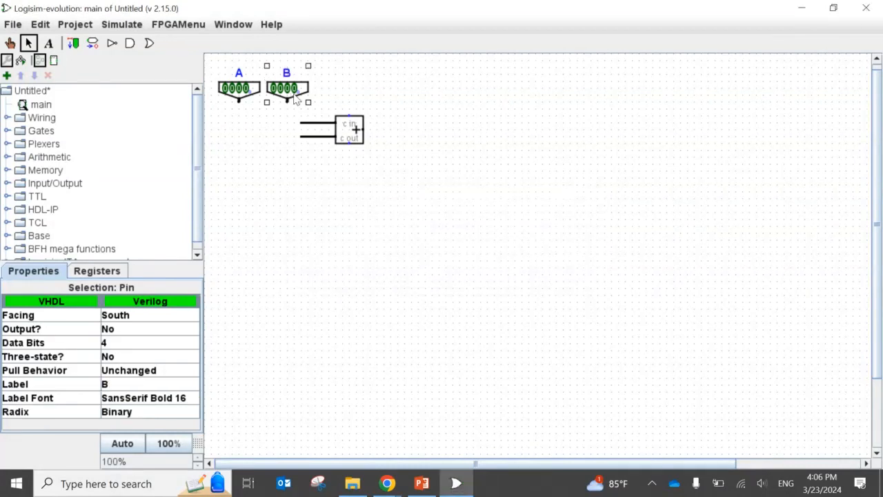
Move the adder together with its two input wires farther right and slightly down, away from the pins.
drag(380, 94, 288, 167)
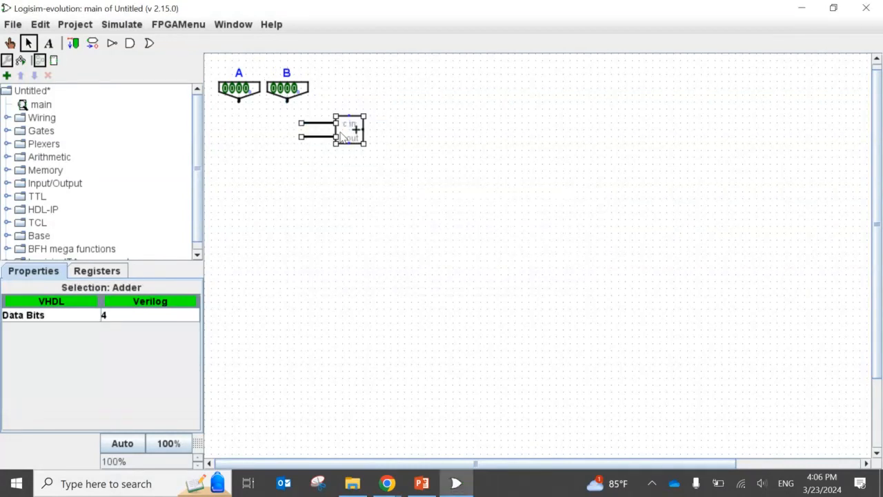
drag(341, 136, 424, 156)
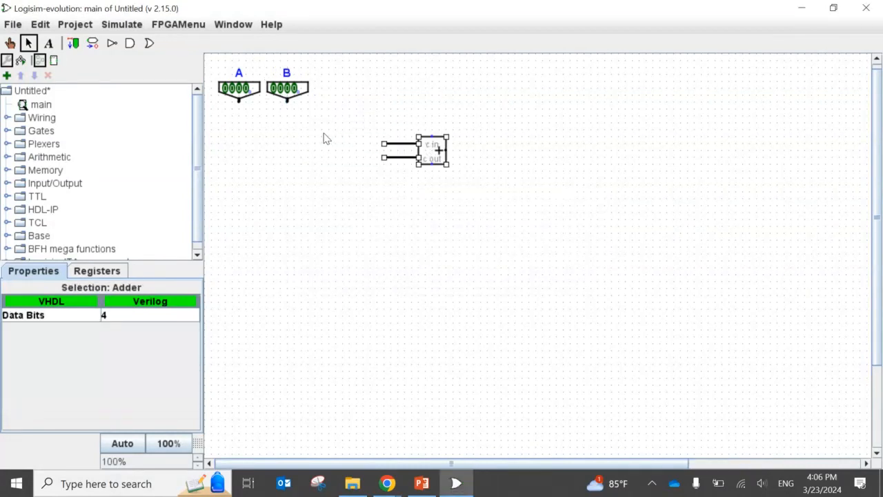
Run wires down from pins A and B and connect them to the adder's upper and lower operand inputs.
drag(239, 101, 239, 192)
click(246, 94)
key(Left)
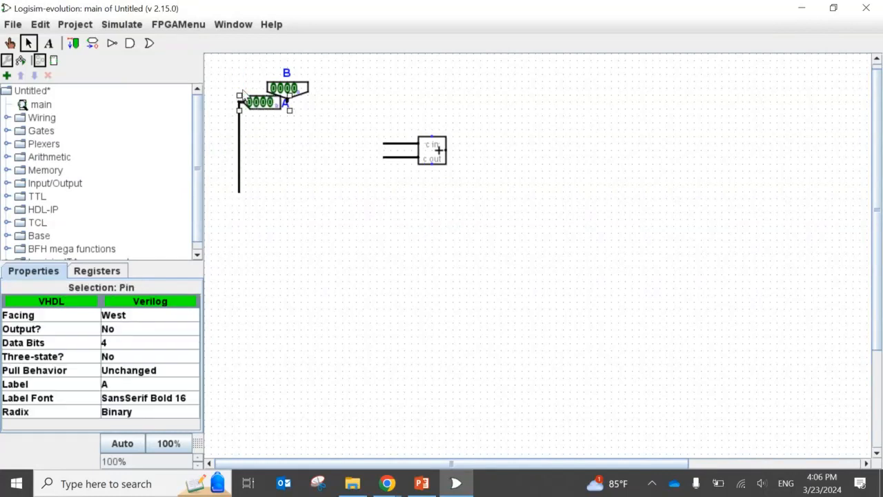
key(Right)
key(Down)
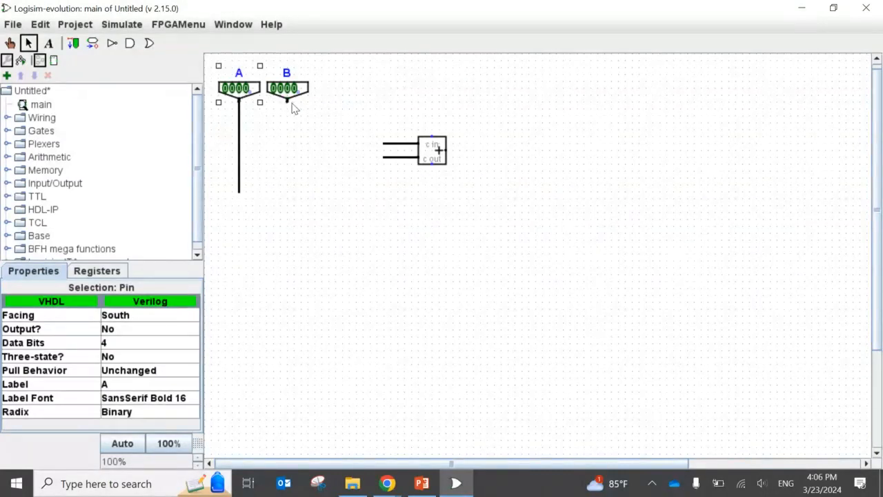
drag(287, 103, 292, 211)
drag(383, 143, 239, 144)
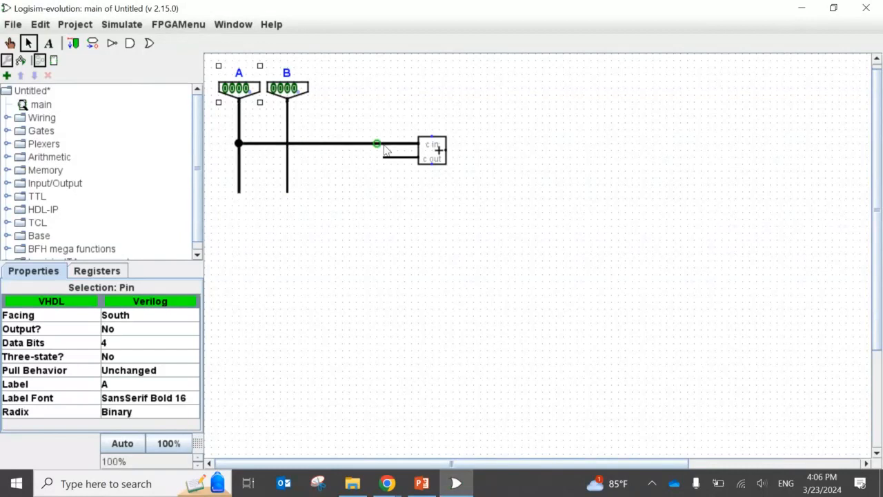
drag(387, 161, 288, 158)
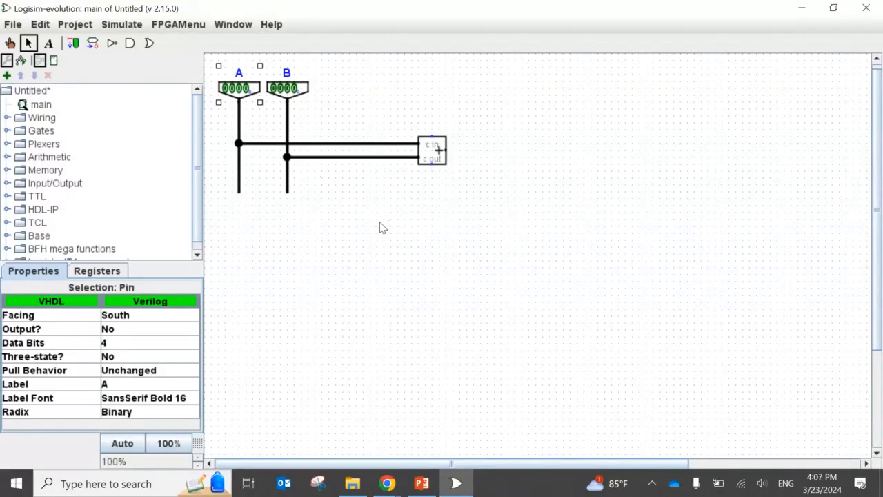
Undo both adder connections and delete the long vertical wires below pins B and A.
key(ctrl+z)
key(ctrl+z)
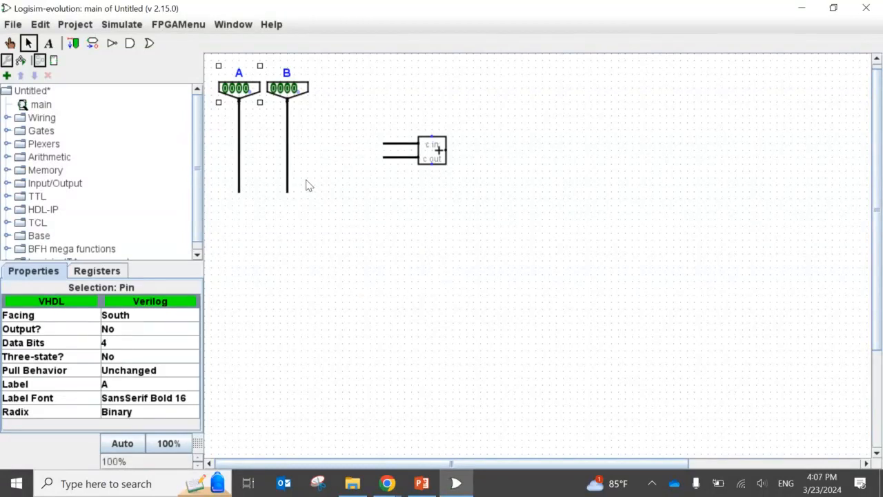
click(288, 166)
key(Delete)
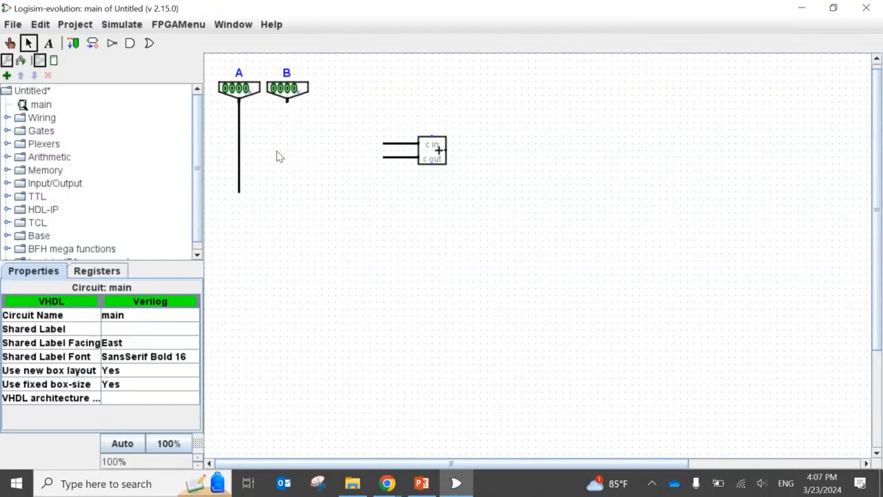
click(239, 131)
key(Delete)
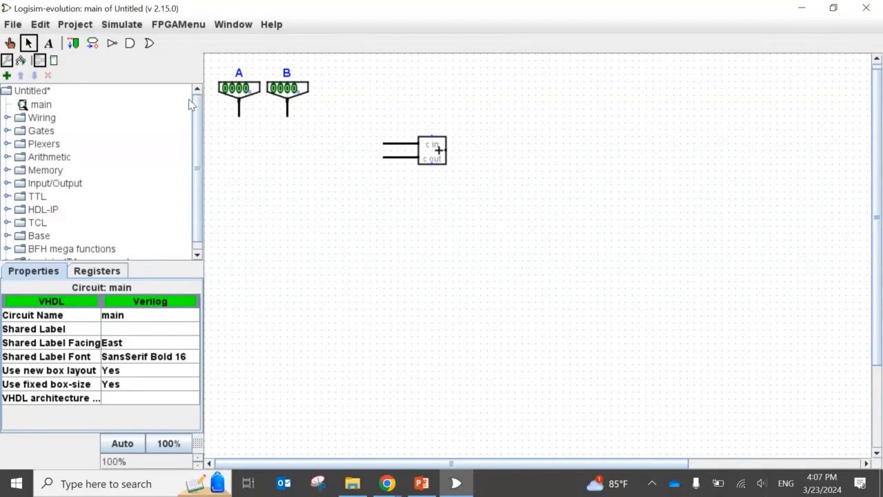
Place a north-facing tunnel on the wire below pin B, label it B and set its data bits to 4.
click(23, 117)
click(50, 147)
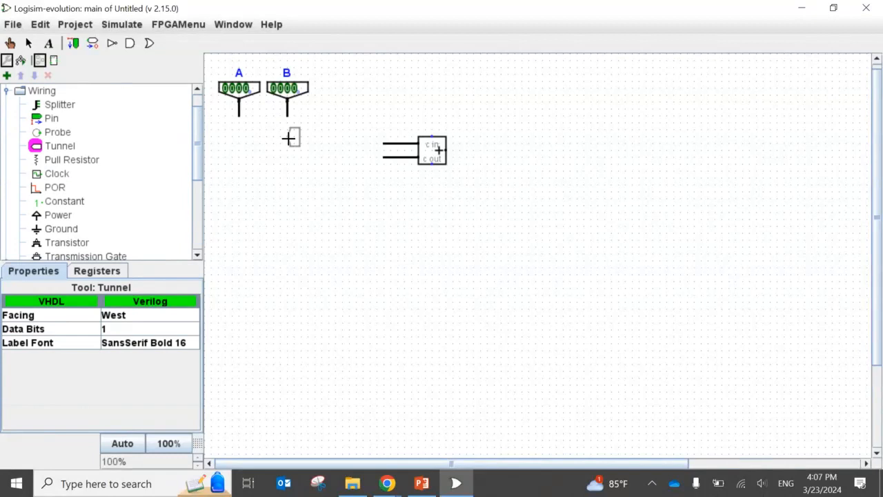
key(Up)
click(287, 132)
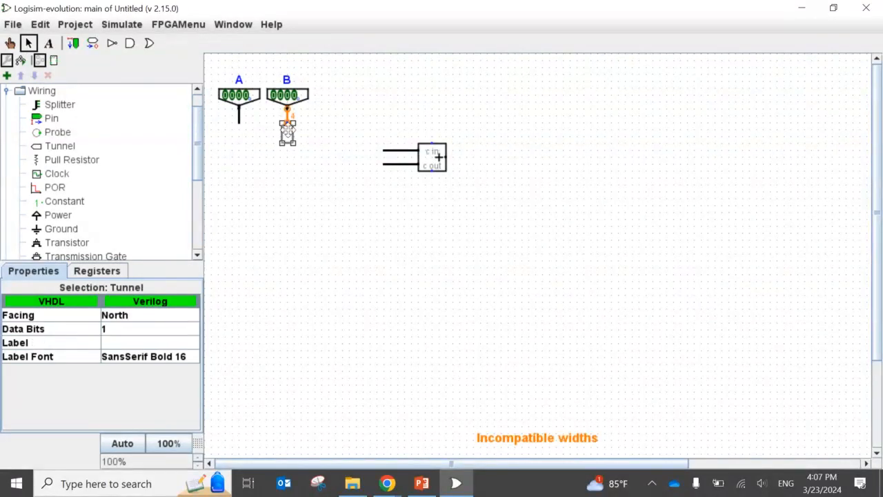
double_click(289, 135)
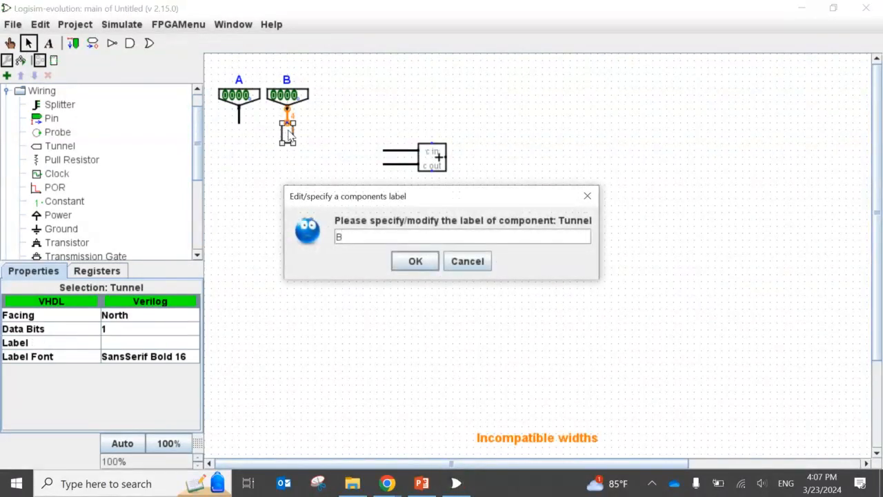
key(Return)
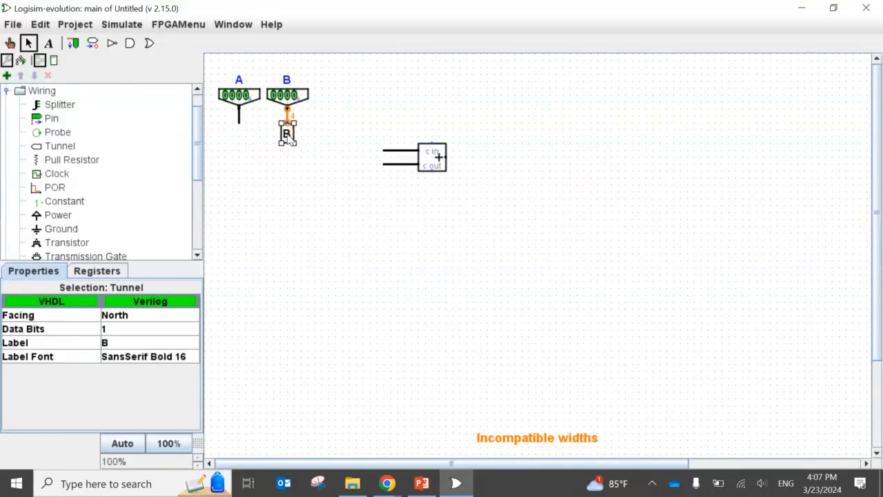
click(132, 331)
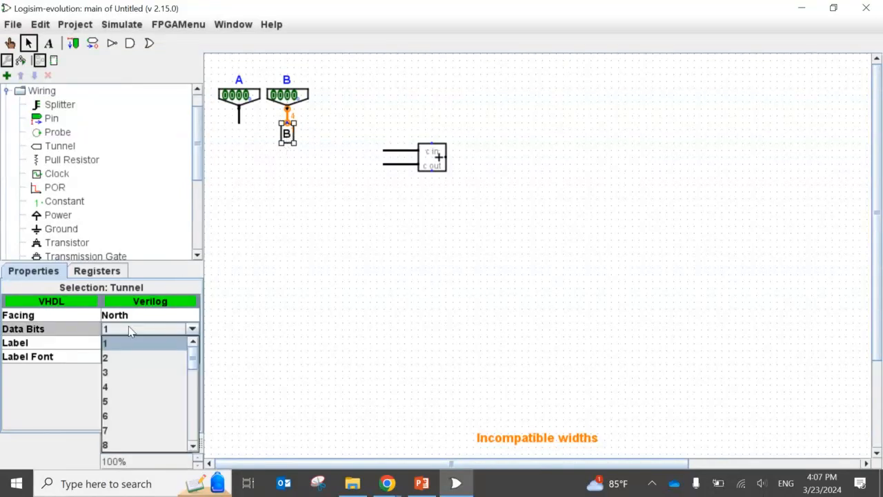
click(114, 391)
Duplicate the B tunnel, attach the copy below pin A and relabel it A.
key(ctrl+d)
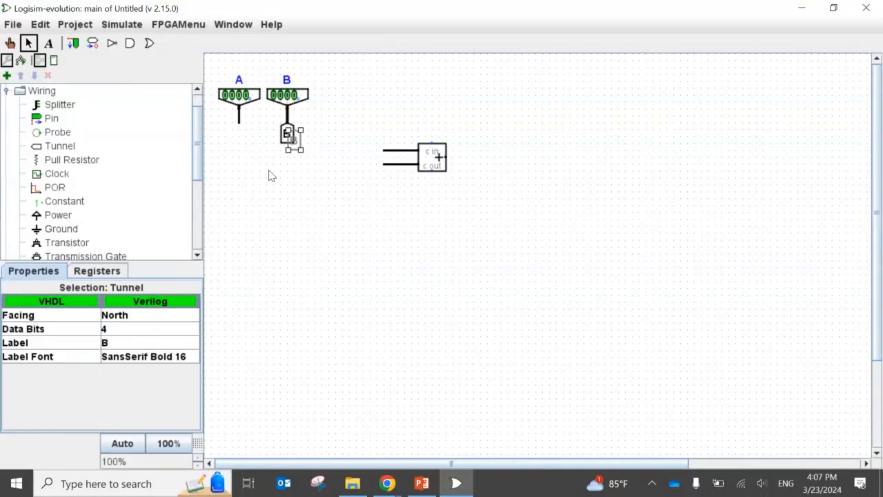
drag(299, 149, 246, 145)
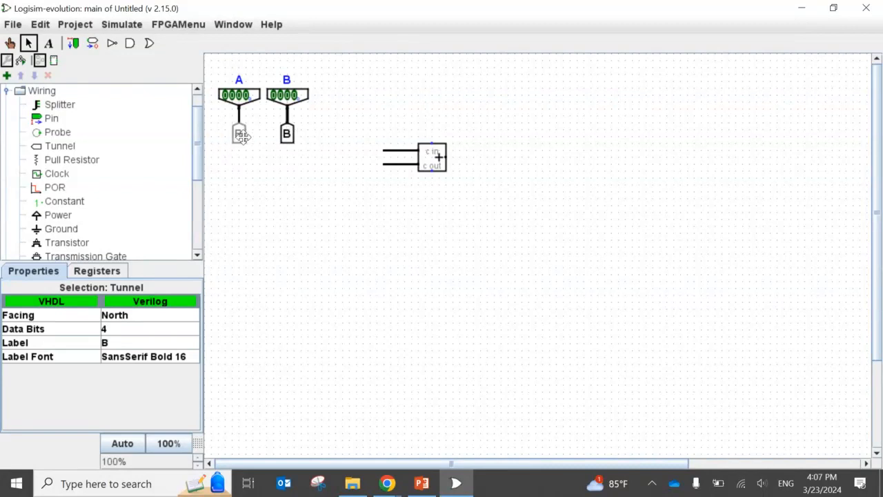
double_click(245, 142)
text(A)
key(Return)
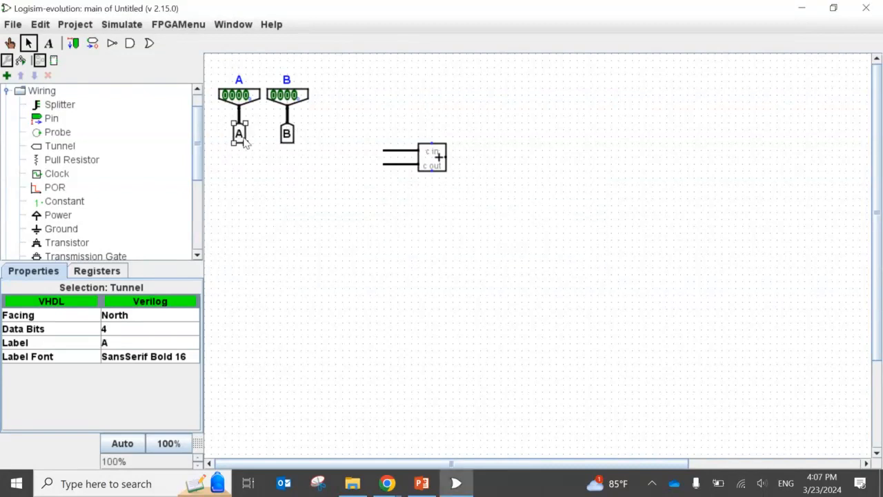
Duplicate the A tunnel, face the copy east and attach it to the adder's upper input wire.
key(ctrl+d)
drag(247, 143, 363, 154)
key(Down)
key(Right)
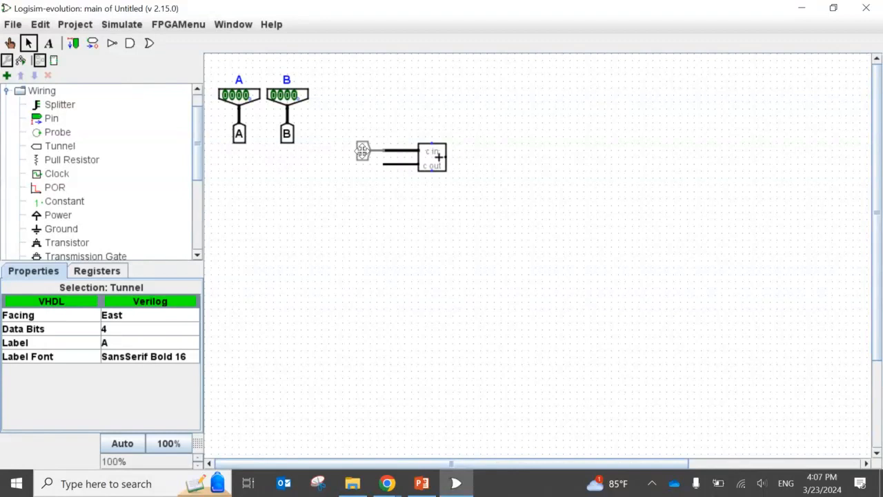
Duplicate the B tunnel, face the copy east and attach it to the adder's lower input wire.
click(289, 138)
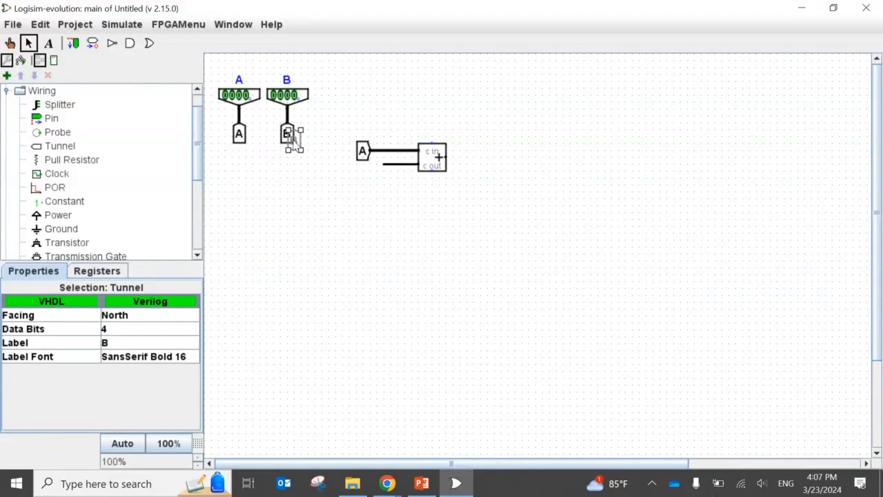
drag(292, 141, 377, 166)
key(Right)
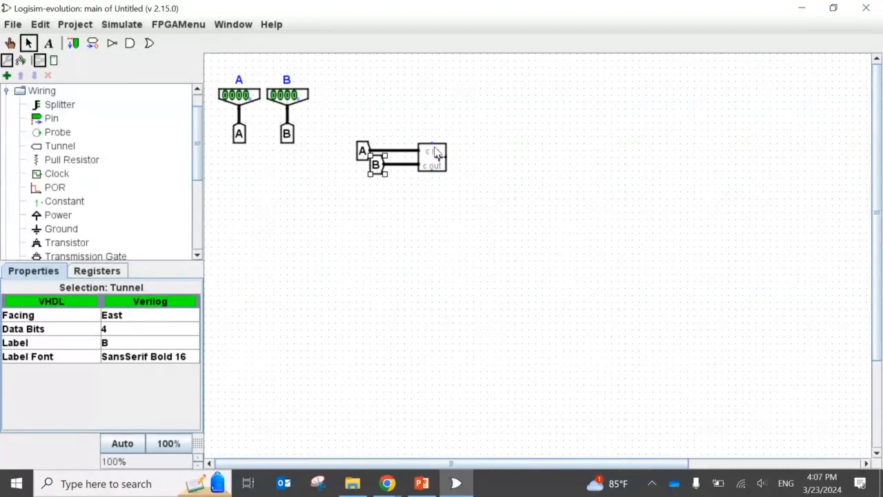
Draw a wire down and right from the adder's carry-out and end it with a west-facing 1-bit tunnel labelled Cout.
drag(432, 147, 428, 138)
drag(432, 171, 461, 191)
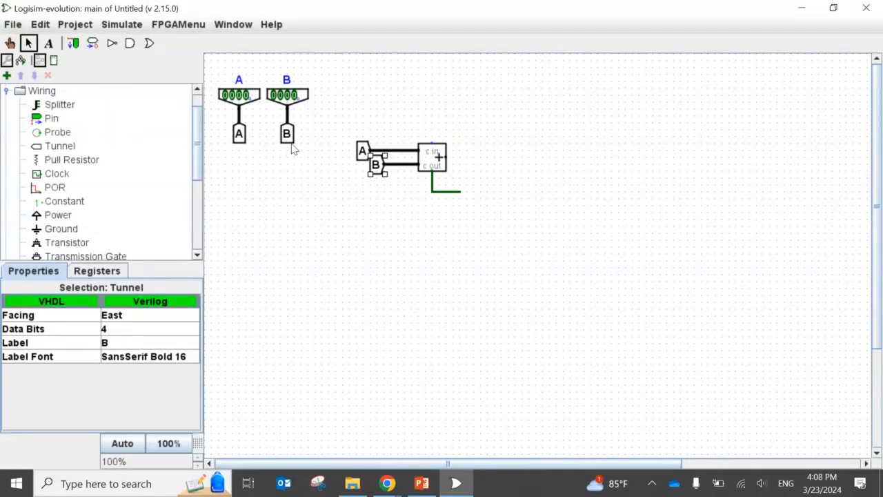
click(50, 145)
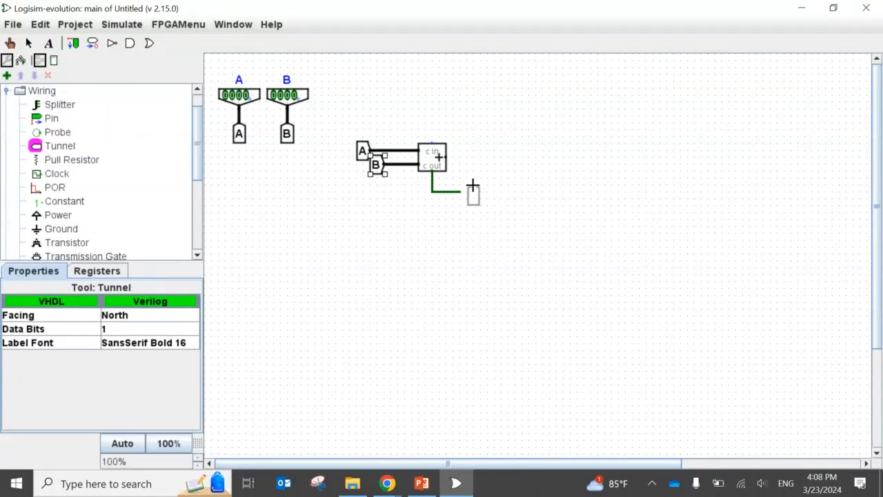
key(Left)
click(465, 193)
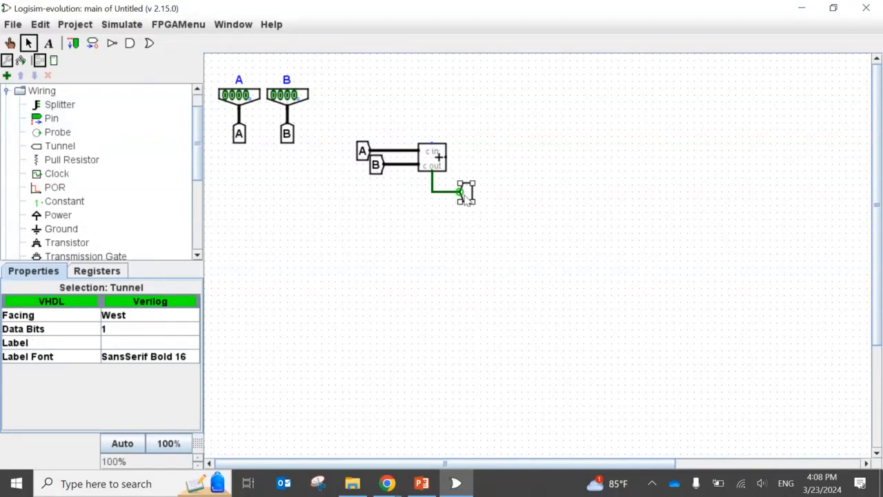
double_click(467, 192)
text(Cout)
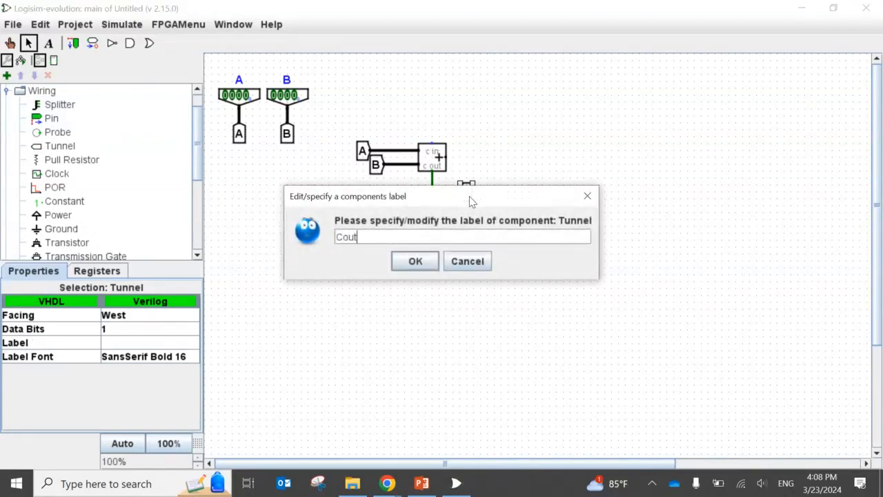
key(Return)
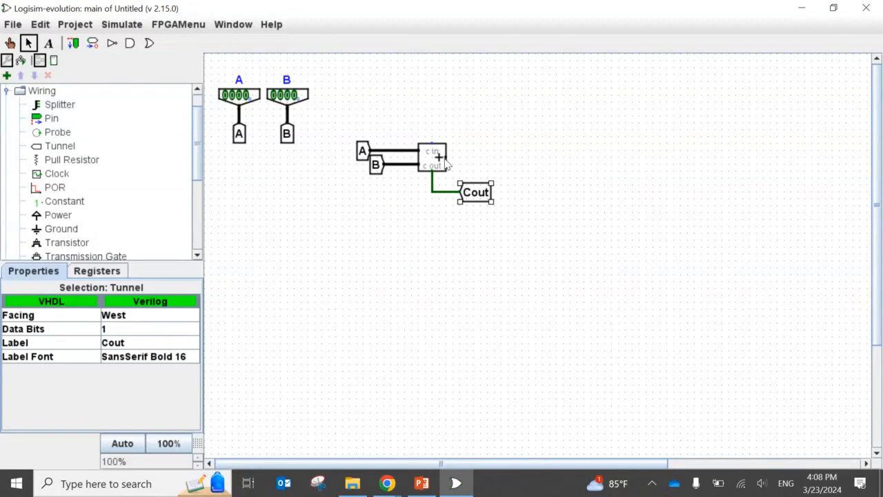
Draw a wire right from the adder's sum output and place a west-facing tunnel at its end.
drag(446, 157, 510, 158)
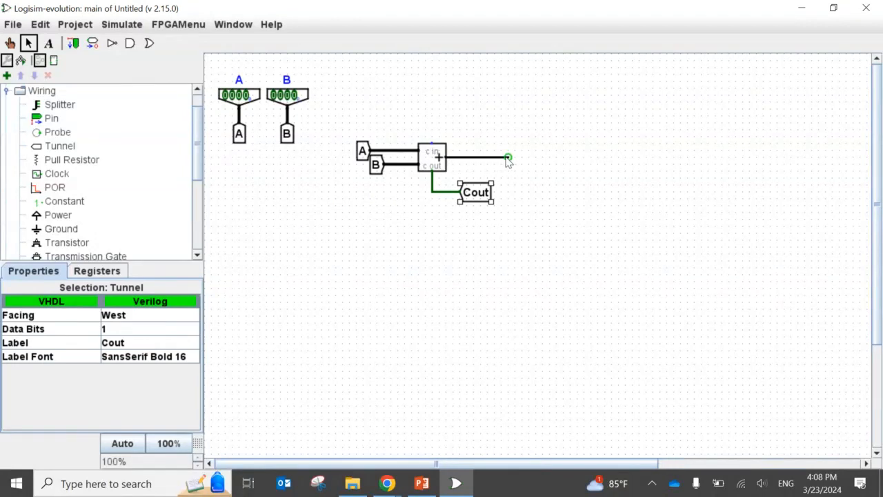
click(59, 146)
click(514, 158)
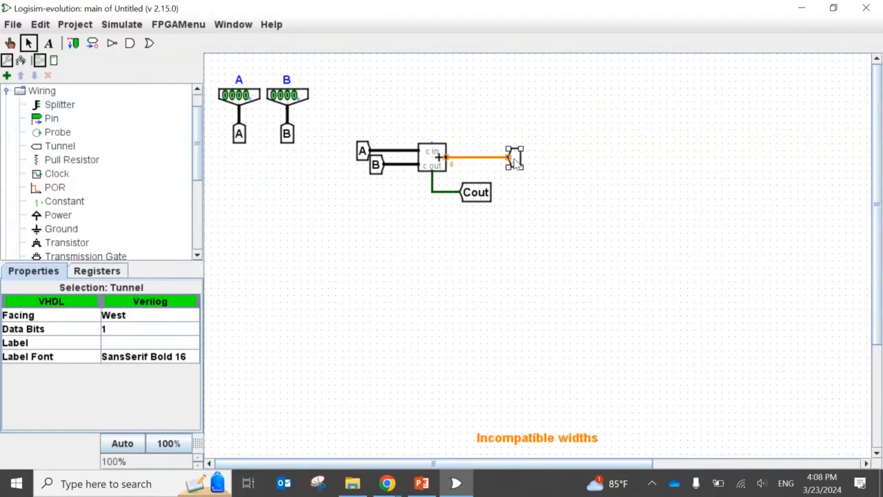
scroll(220, 300, up, 2)
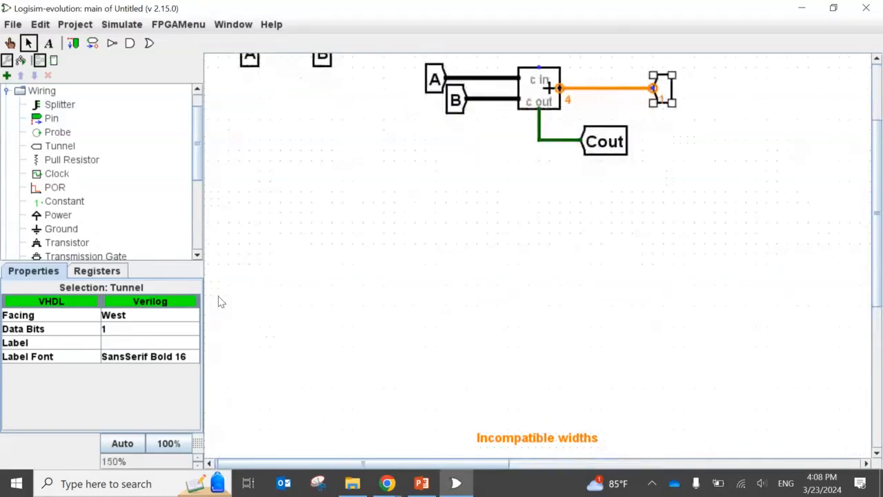
scroll(570, 175, up, 1)
scroll(570, 175, up, 1)
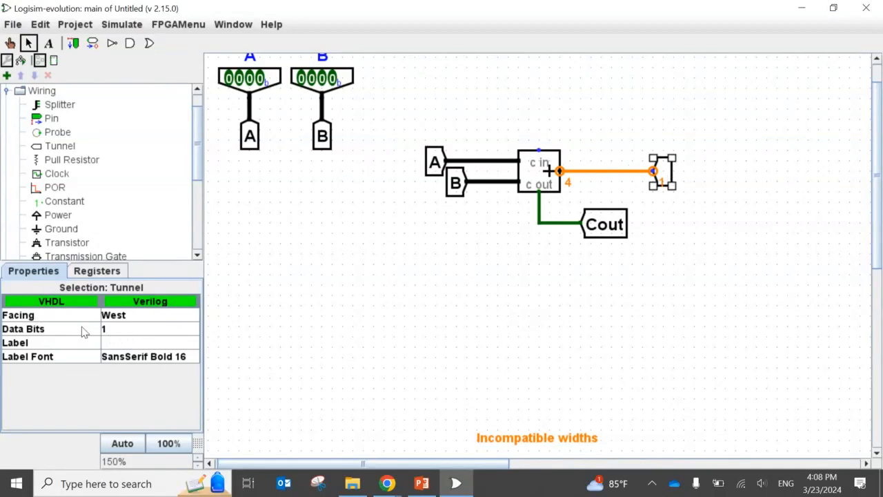
Set the sum output tunnel's data bits to 4 and label it Sum.
click(105, 331)
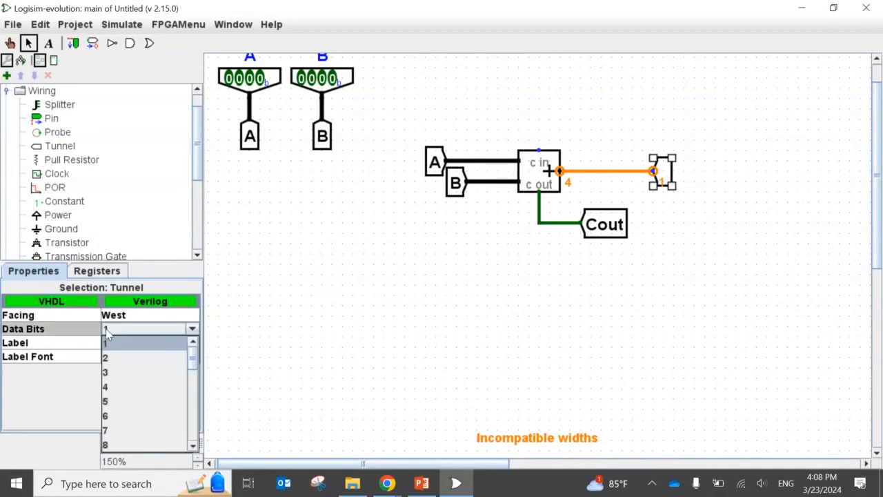
click(114, 389)
double_click(661, 186)
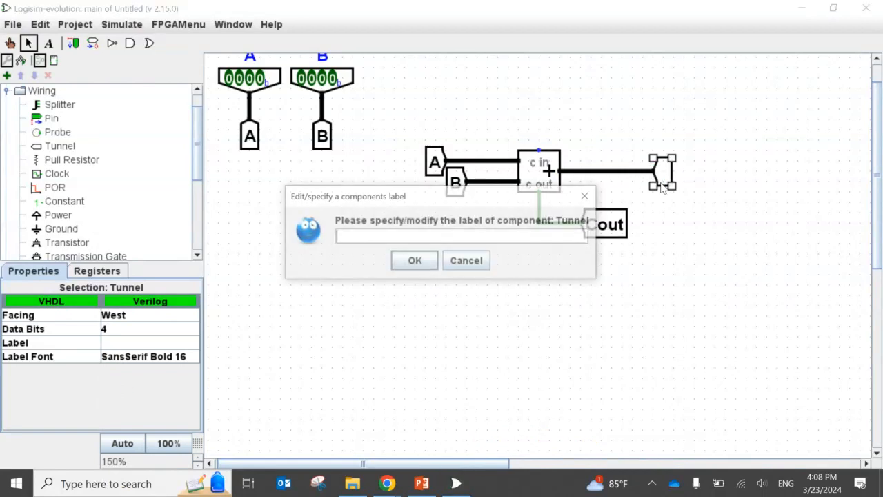
text(Sum)
key(Return)
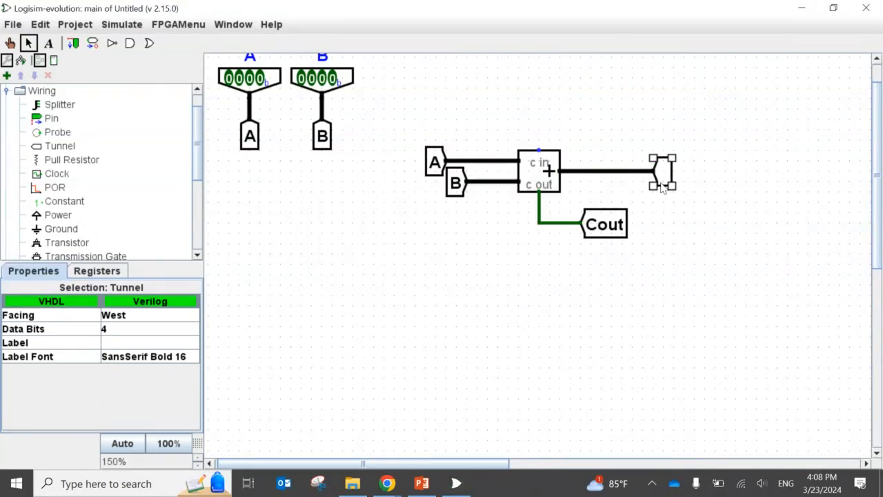
Branch a wire upward from the adder's sum wire and place a south-facing output pin at its end.
scroll(716, 244, up, 2)
scroll(716, 244, down, 2)
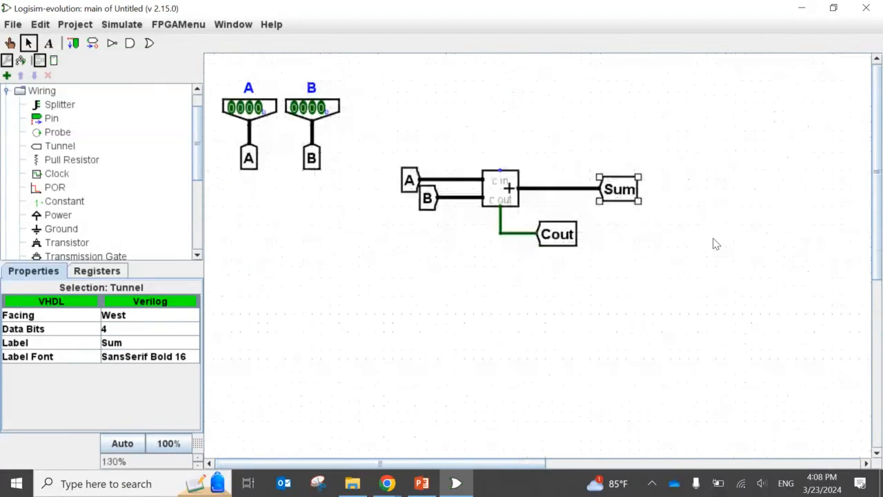
scroll(715, 244, down, 1)
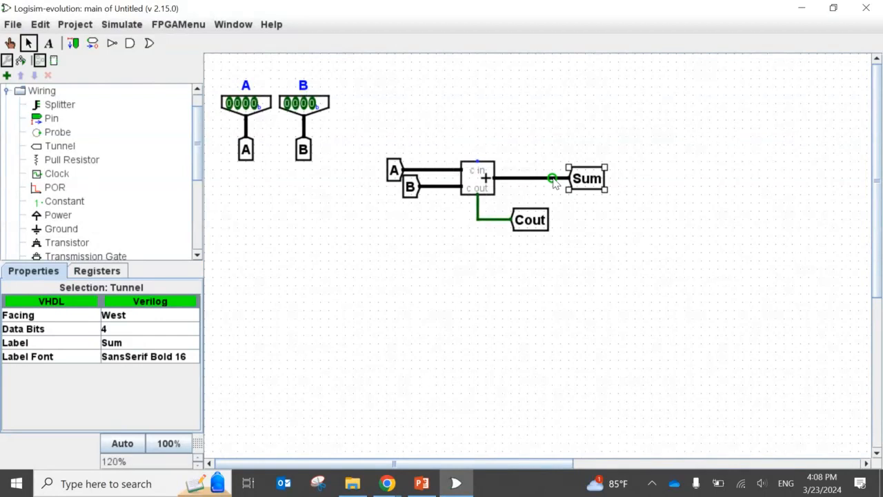
drag(552, 179, 552, 127)
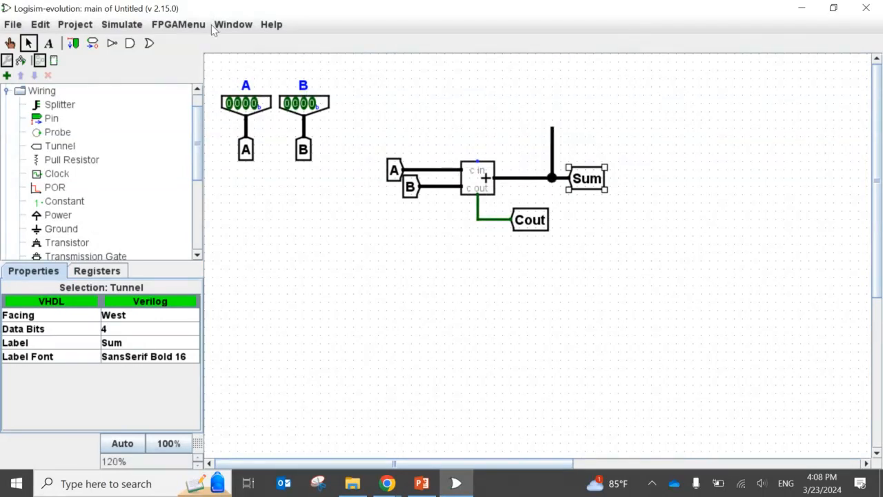
click(92, 43)
key(Down)
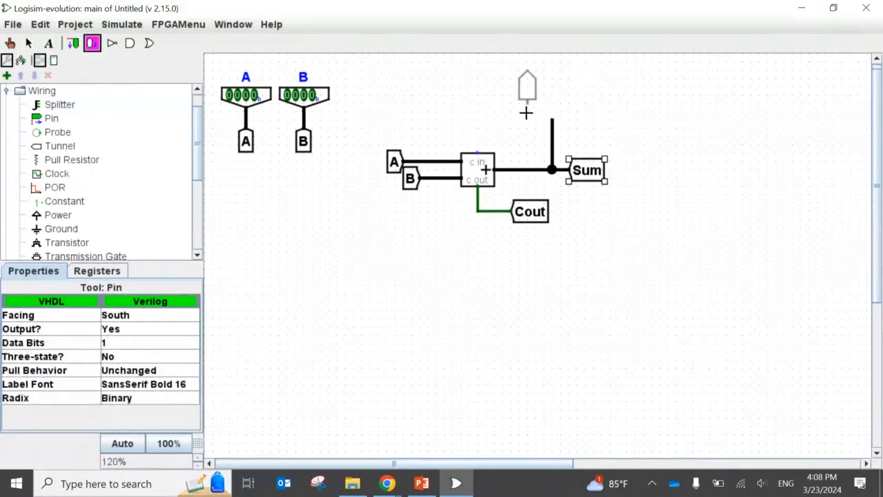
click(552, 119)
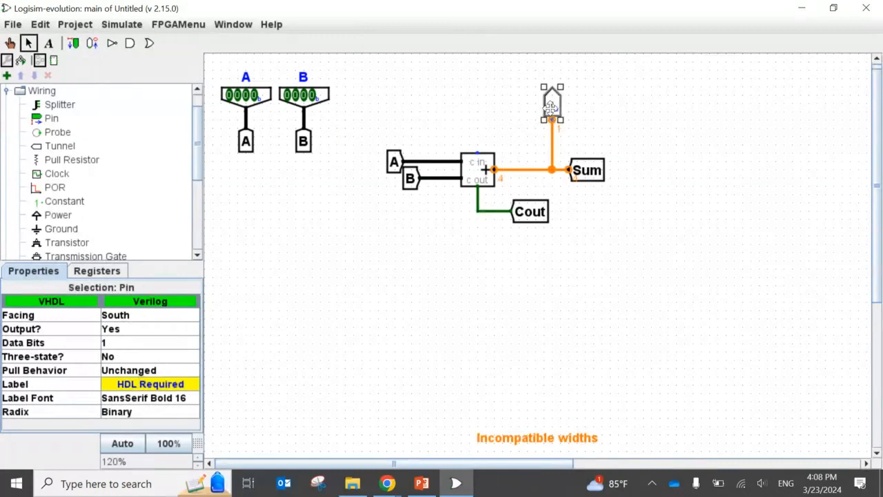
Label the output pin above the adder's sum wire Sum and set its data bits to 4.
double_click(550, 106)
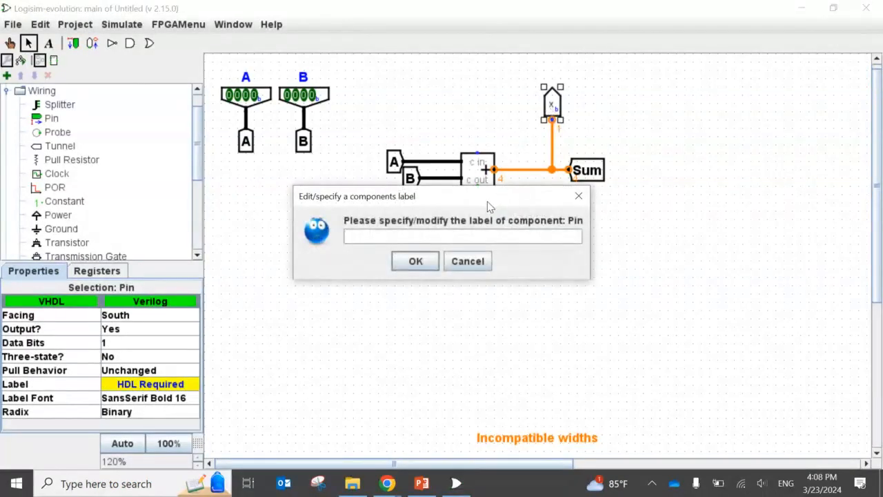
key(Return)
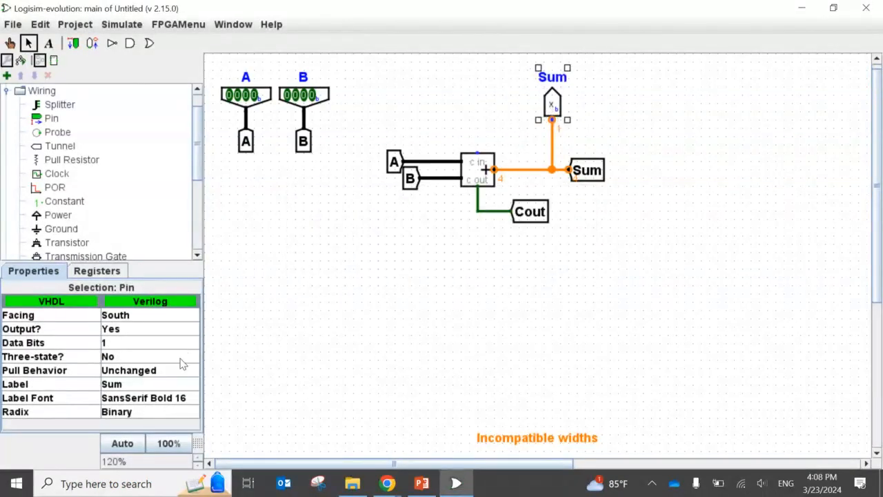
click(141, 342)
click(115, 396)
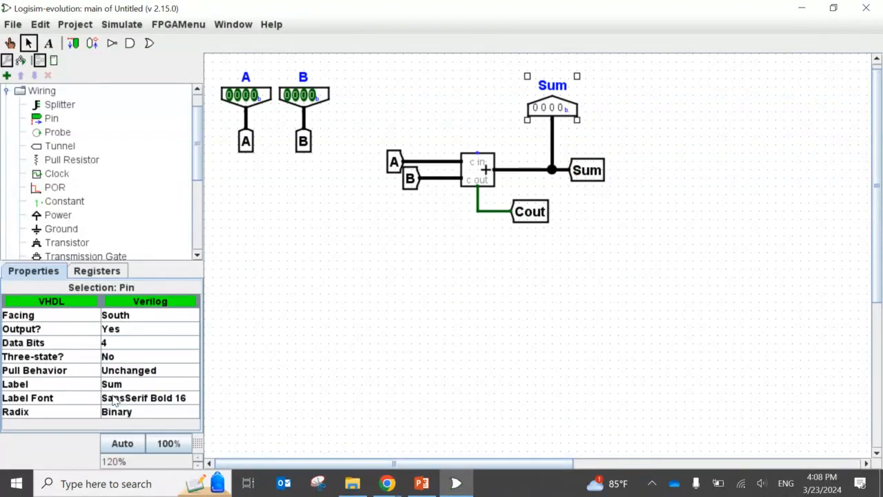
click(664, 212)
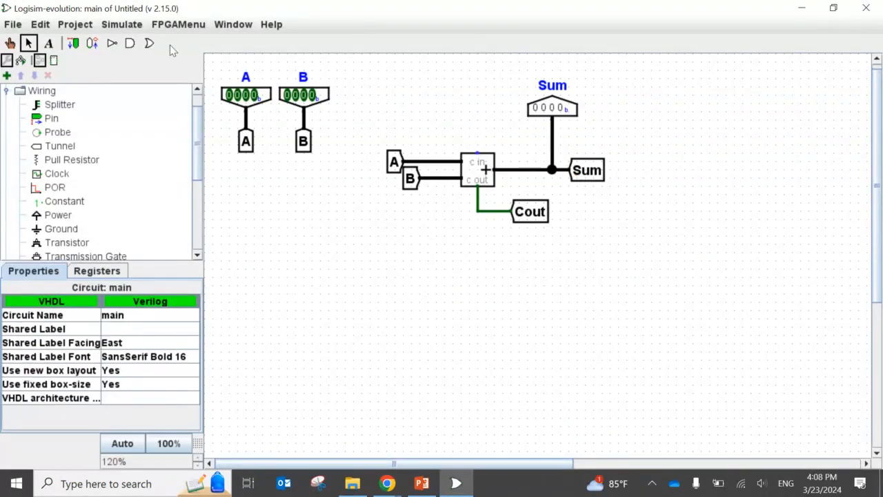
Test the adder by setting input pin B to 0001 and input pin A to 0010.
click(10, 43)
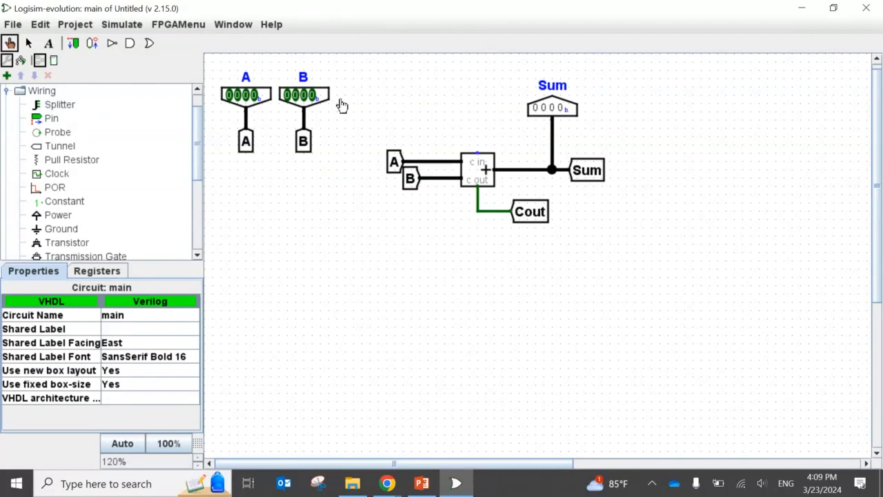
click(312, 100)
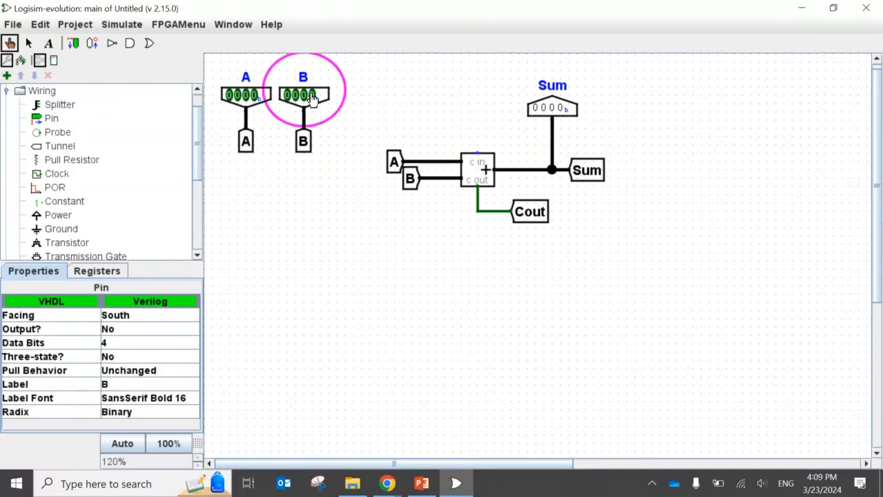
click(312, 100)
click(245, 97)
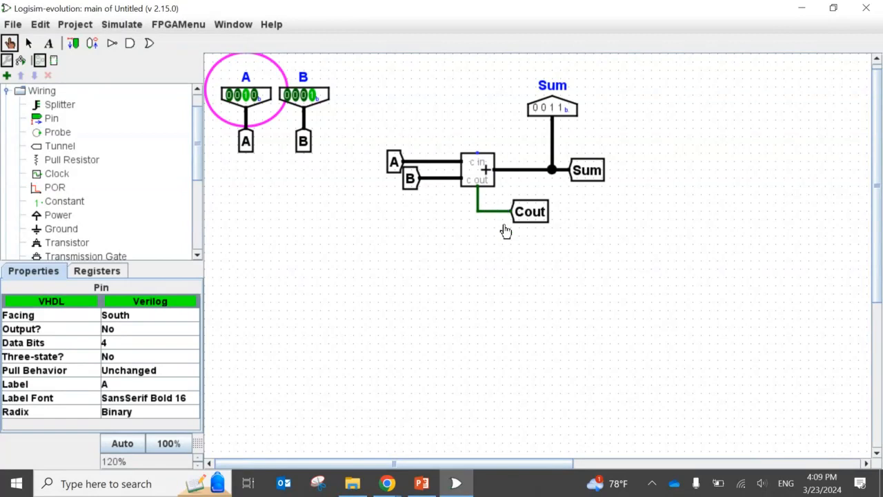
Place a north-facing 1-bit output pin on the carry-out wire and move it straight down, keeping it wired.
click(91, 43)
key(Right)
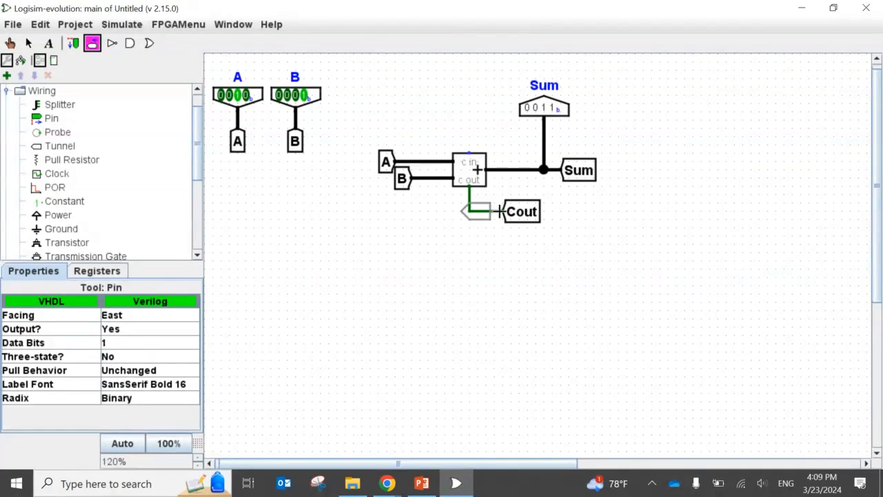
key(Down)
key(Up)
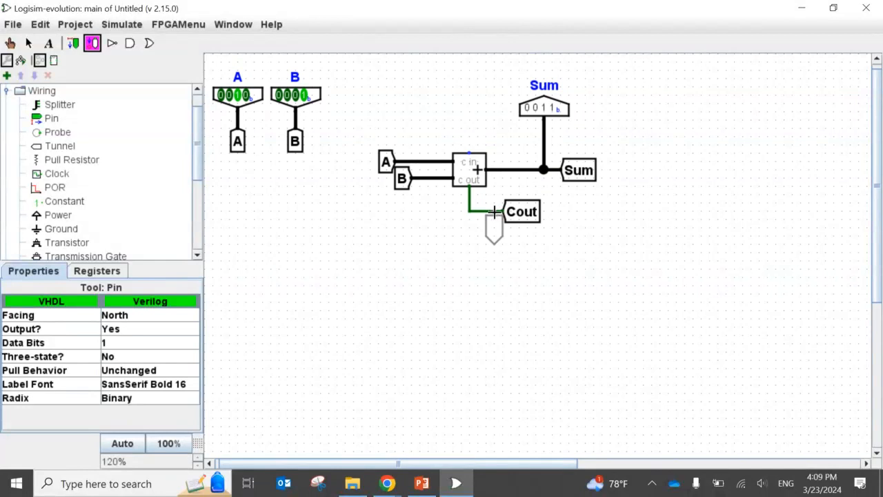
click(486, 211)
drag(487, 230, 487, 263)
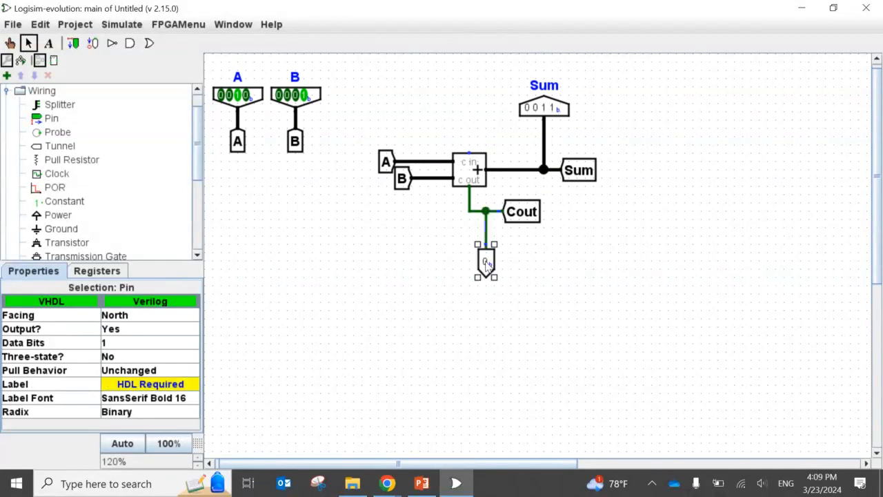
Label the carry-out output pin Co.
double_click(485, 261)
text(Co)
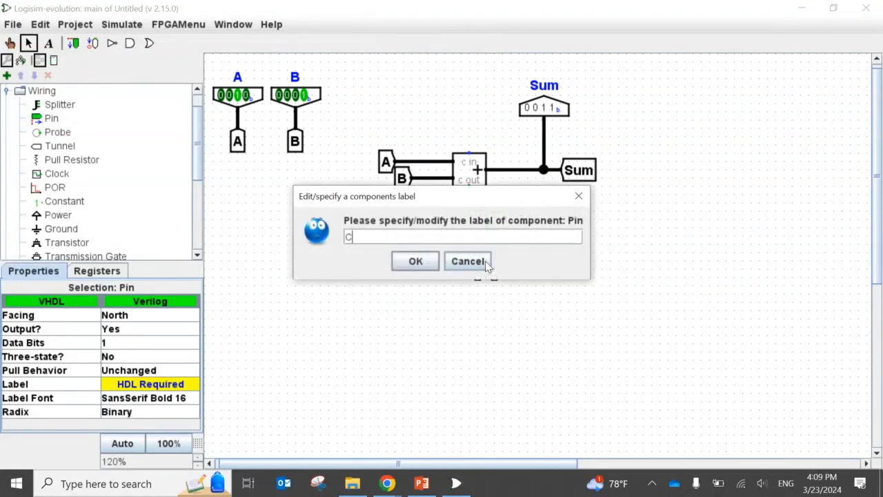
key(Return)
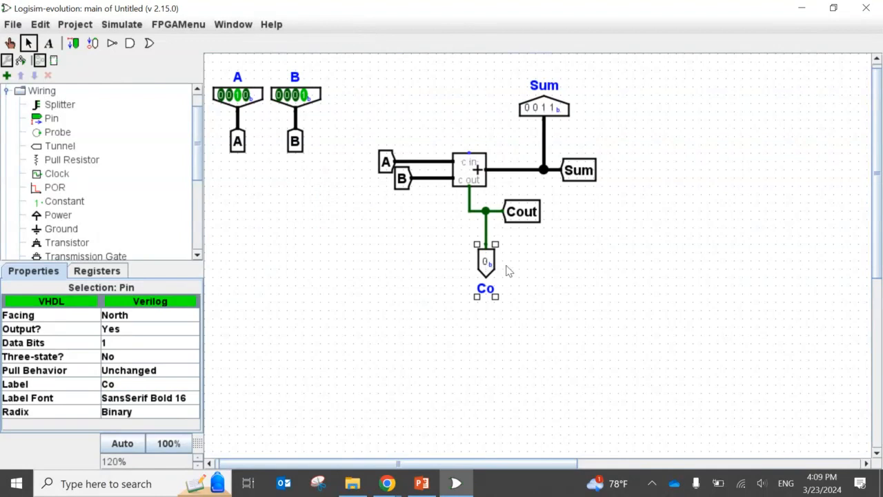
click(507, 271)
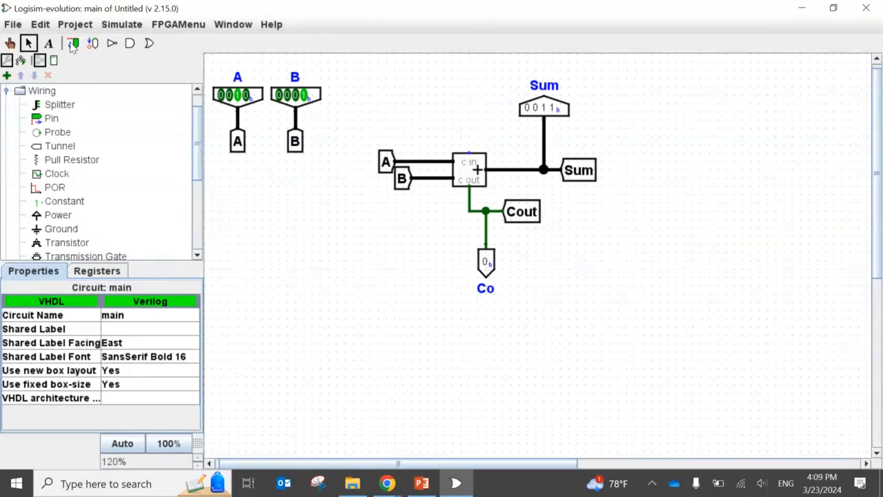
Test the adder by changing input pin A to 0011 and then to 0100.
click(10, 43)
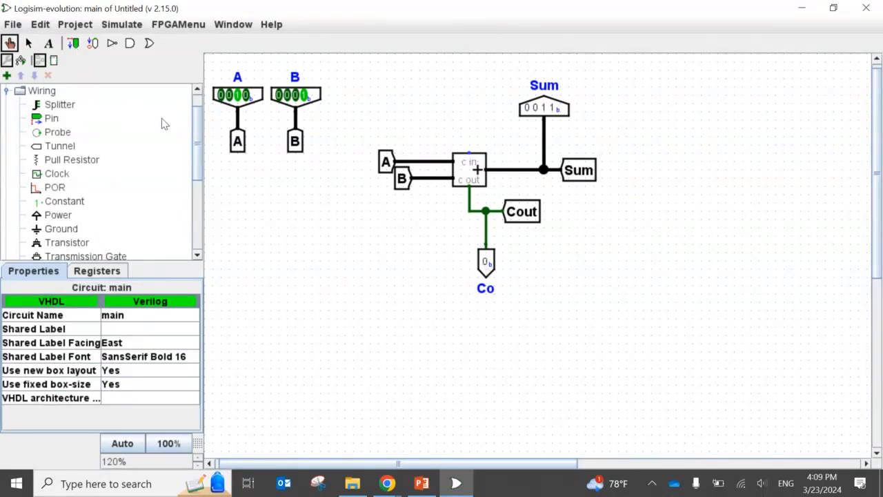
click(245, 97)
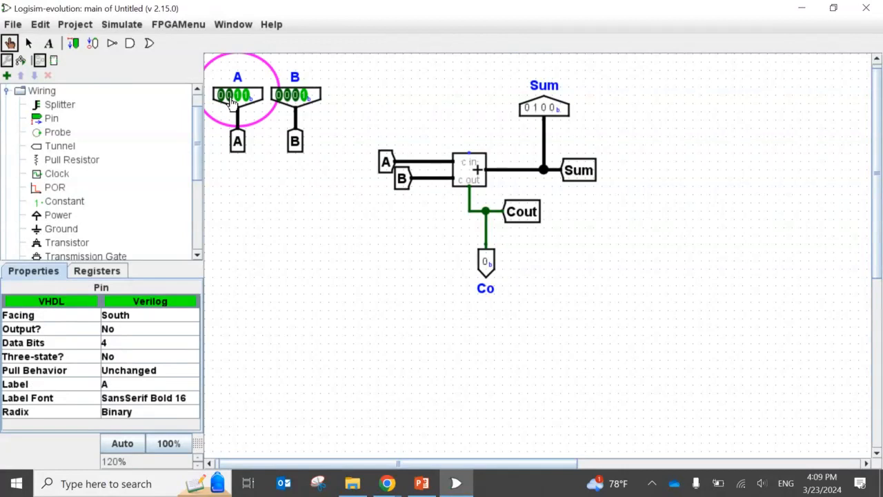
click(238, 97)
click(245, 98)
click(231, 99)
Set input pin B to 0100 for the adder test.
click(309, 100)
click(309, 100)
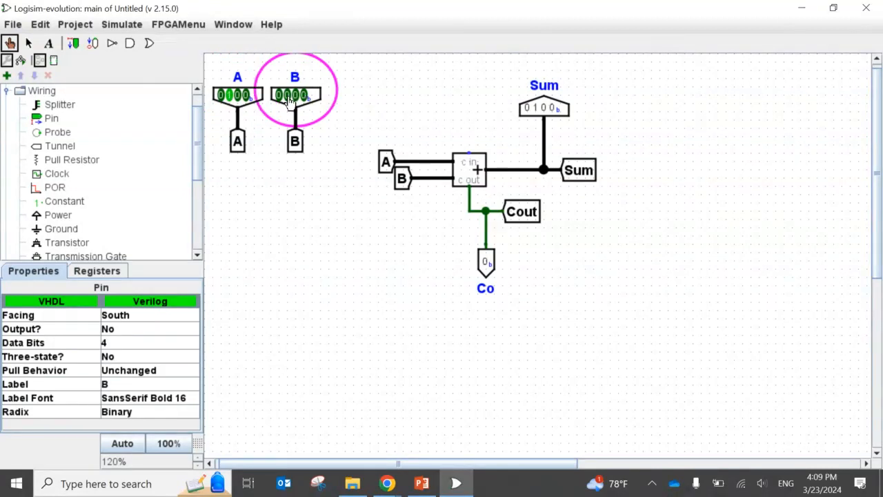
click(289, 100)
Place a two-input east-facing AND gate below the Co pin and wire a duplicate of the adder's A tunnel to its upper input.
click(129, 43)
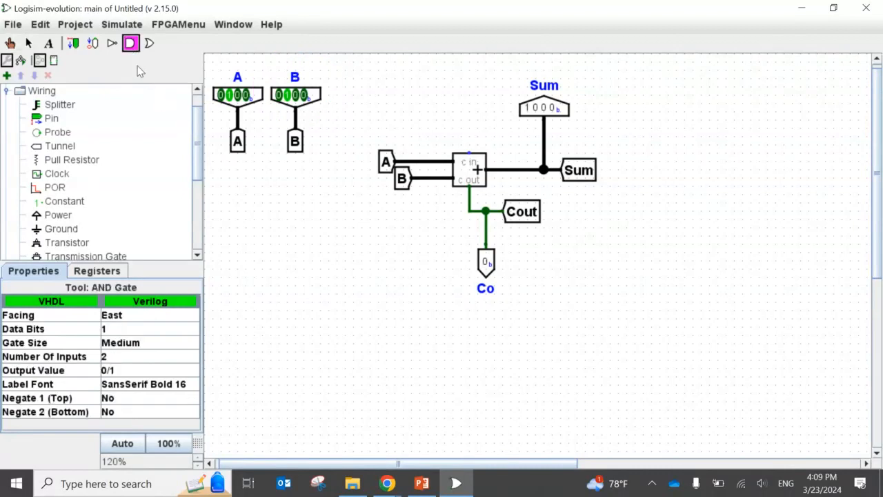
click(491, 356)
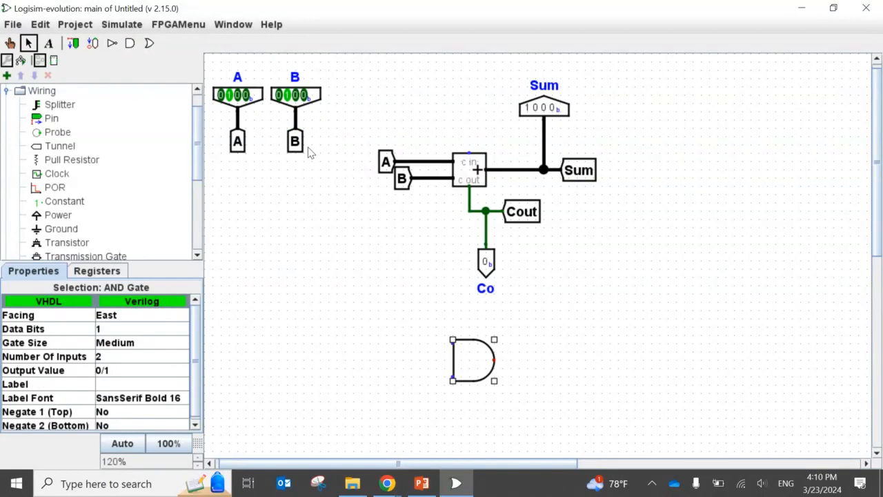
click(237, 140)
click(383, 161)
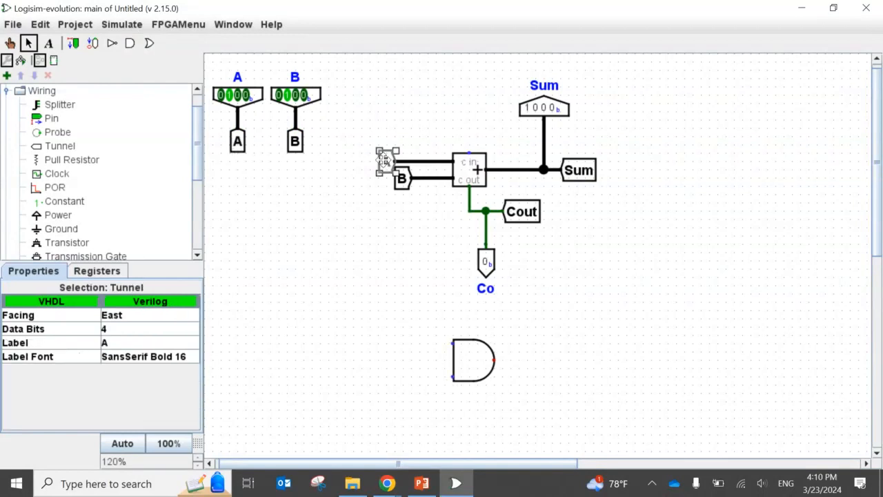
key(ctrl+d)
mouse_move(392, 172)
mouse_down()
mouse_move(409, 345)
mouse_move(455, 352)
mouse_up()
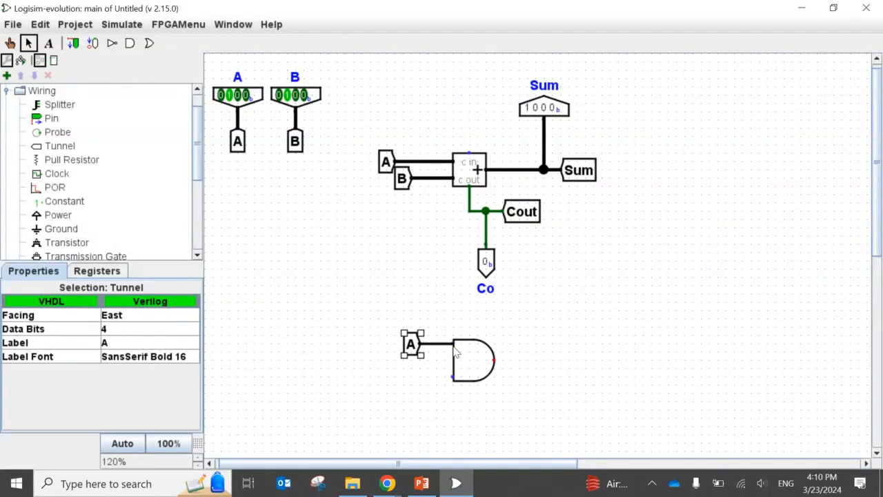
Duplicate the adder's B tunnel and wire the copy to the AND gate's lower input.
click(408, 185)
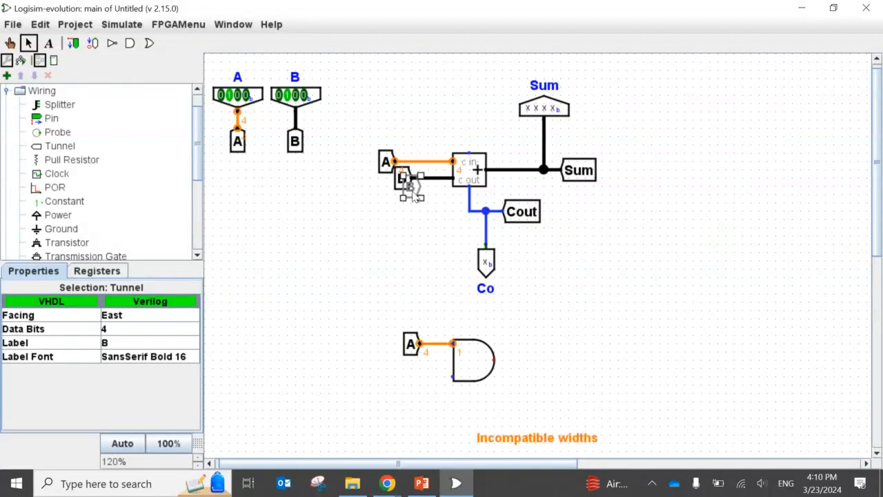
key(ctrl+d)
mouse_move(408, 185)
mouse_down()
mouse_move(410, 384)
mouse_move(452, 377)
mouse_up()
double_click(469, 372)
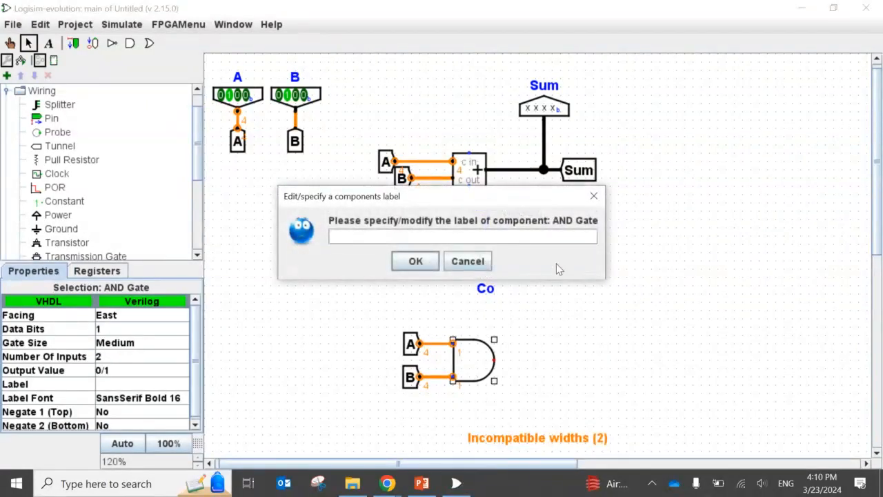
click(470, 261)
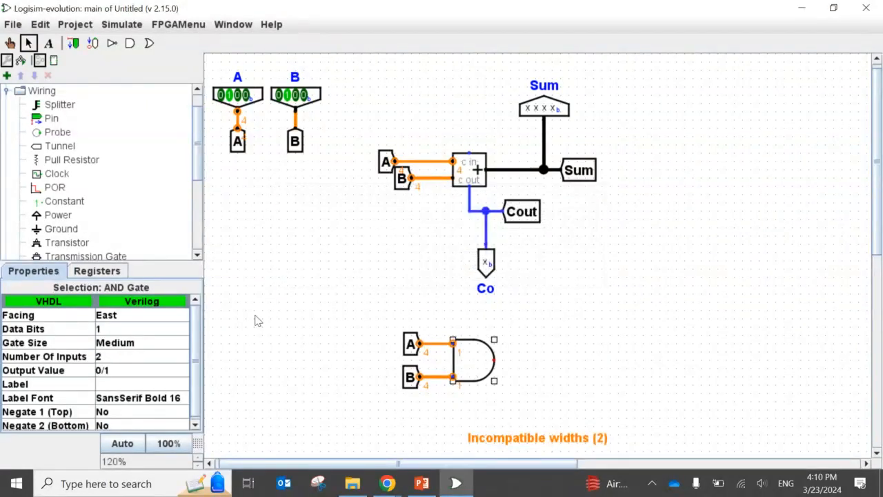
Set the AND gate's data bits to 4 and extend a wire from its output.
click(109, 329)
click(126, 387)
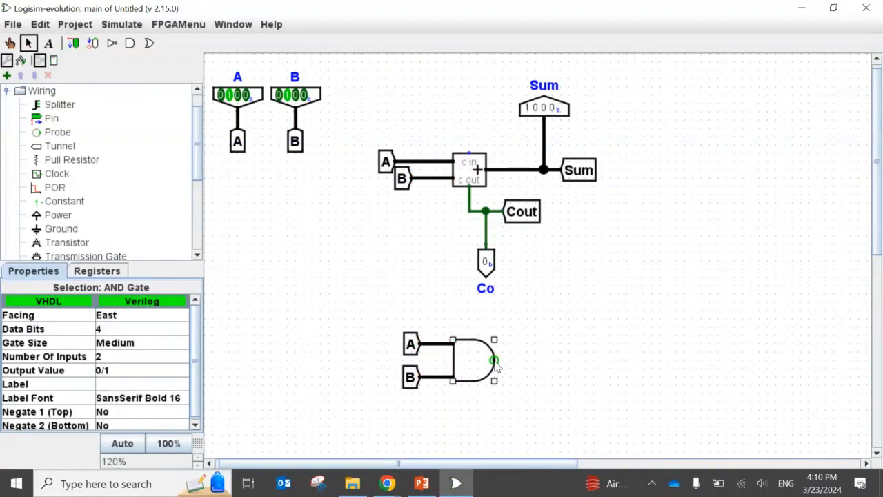
mouse_move(495, 359)
mouse_down()
mouse_move(560, 359)
mouse_move(546, 359)
mouse_up()
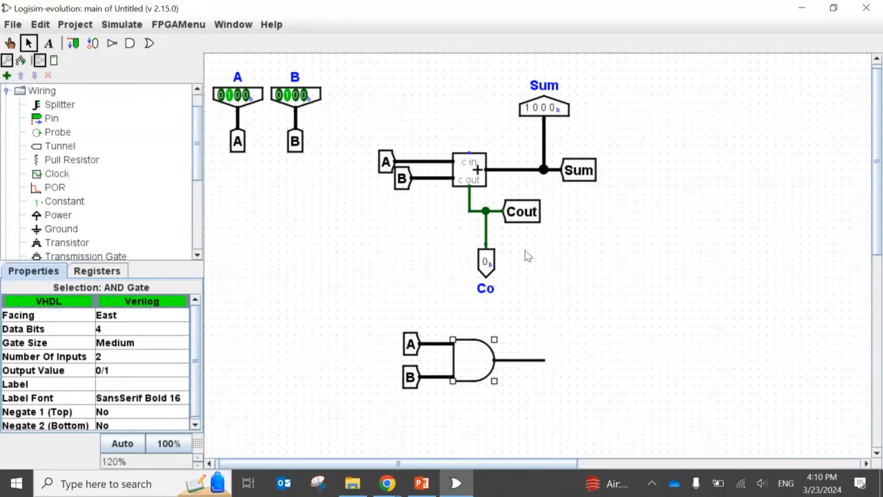
Place a west-facing 4-bit tunnel at the end of the AND gate's output wire and label it AandB.
click(62, 146)
click(547, 359)
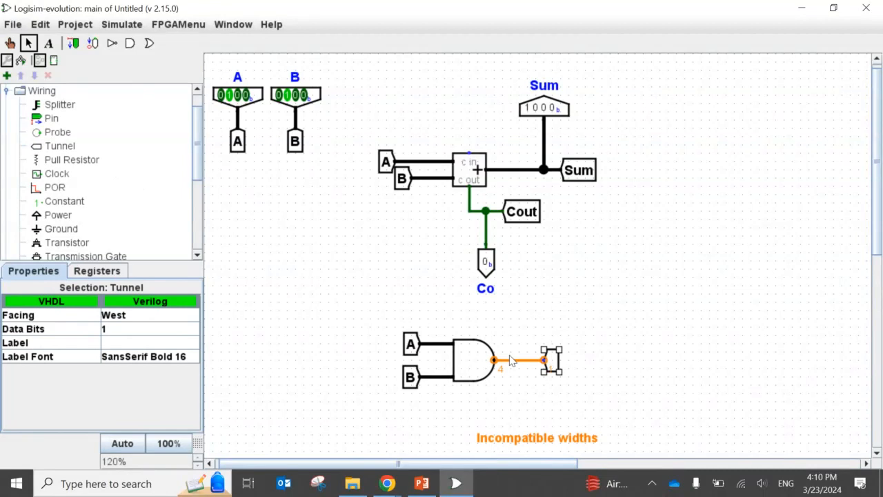
click(104, 328)
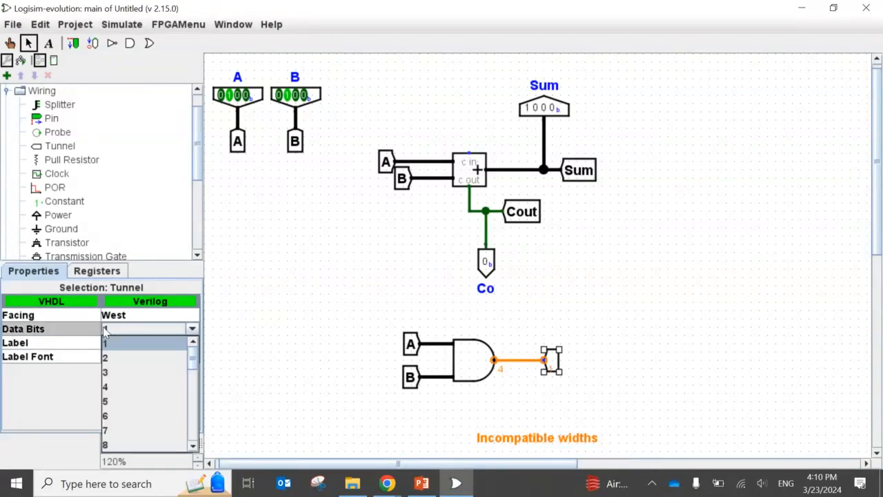
click(119, 387)
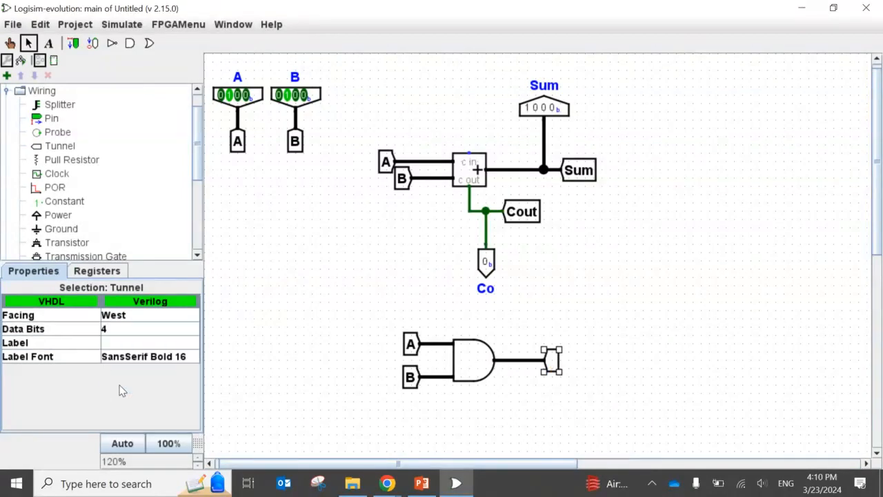
double_click(552, 360)
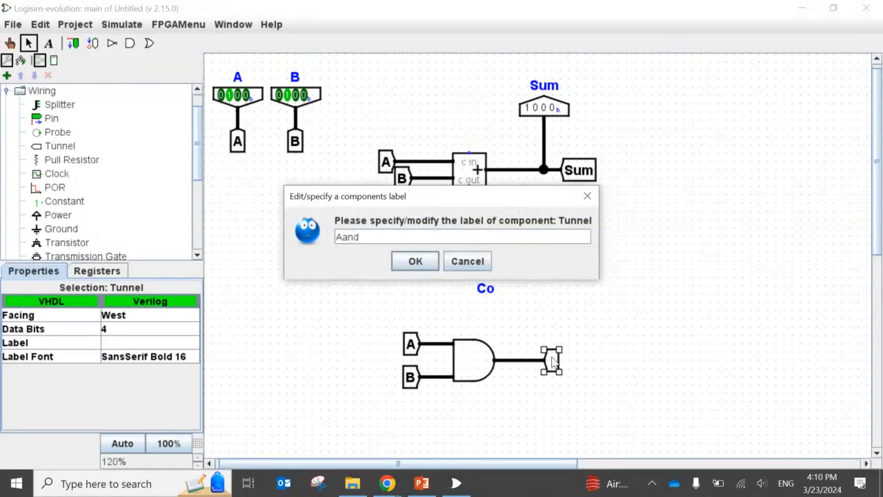
key(Return)
click(728, 368)
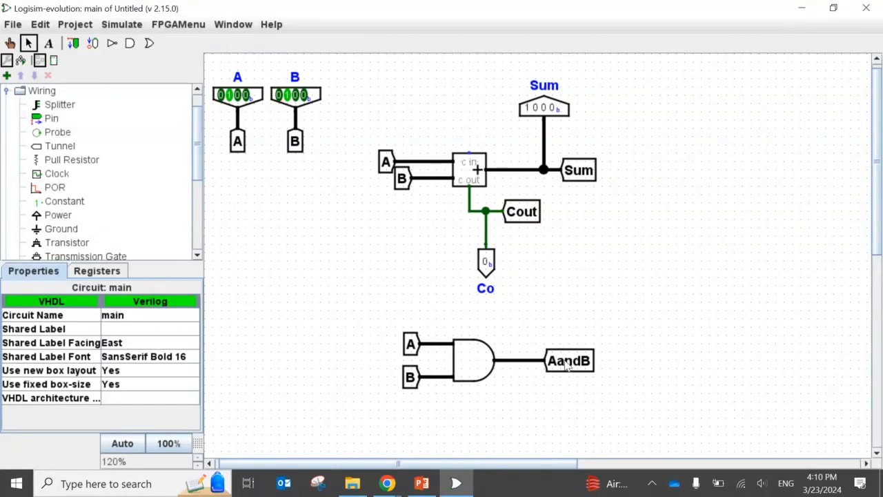
Add an output pin above the AND gate's output wire, connect it to that wire and face it south.
click(93, 42)
click(528, 330)
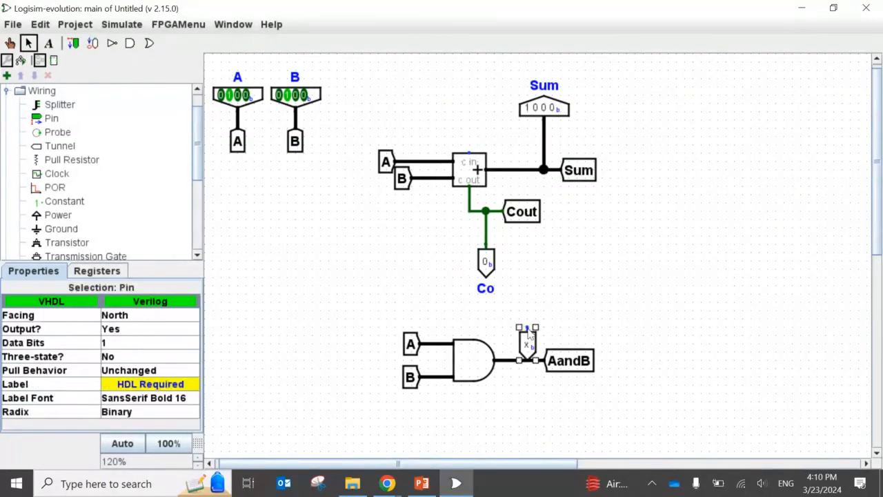
drag(527, 337, 522, 312)
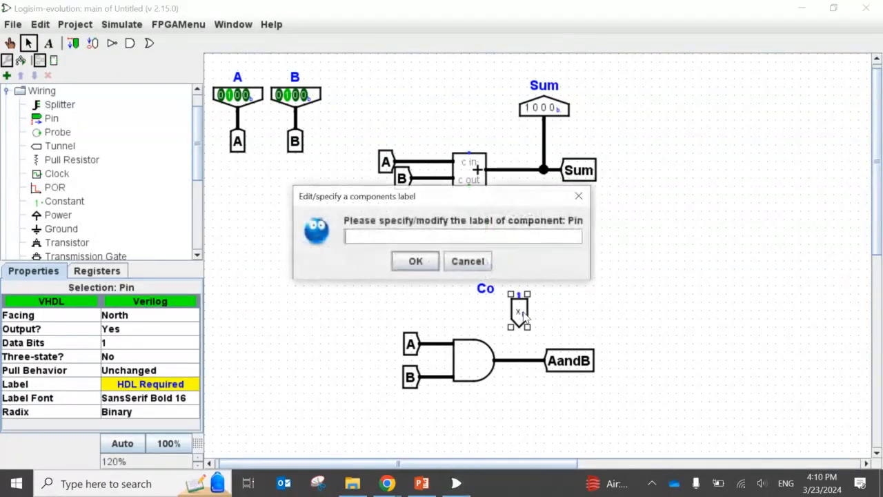
click(468, 258)
key(Right)
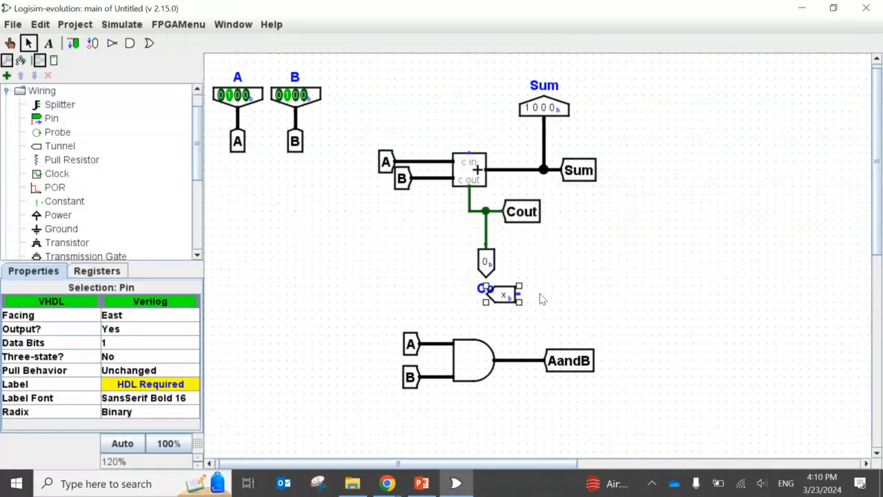
drag(510, 292, 528, 361)
key(Down)
Label the AND gate's output pin F and set its data bits to 4.
double_click(528, 327)
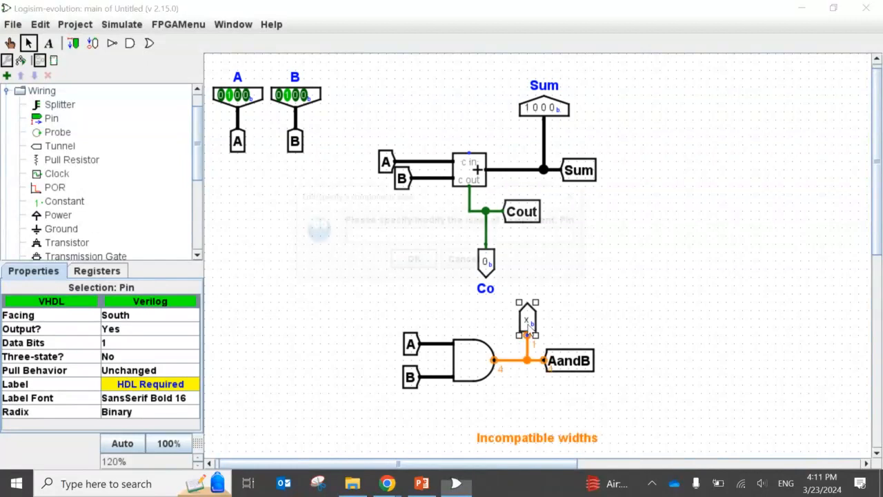
key(Return)
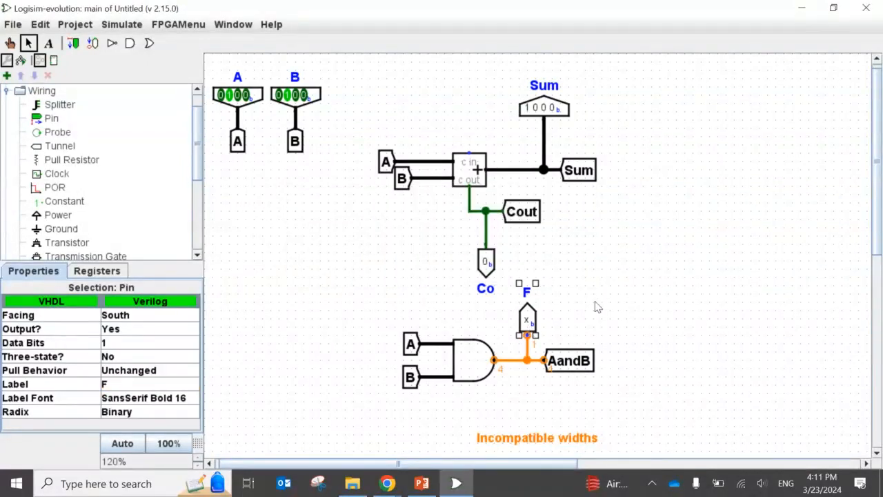
click(148, 343)
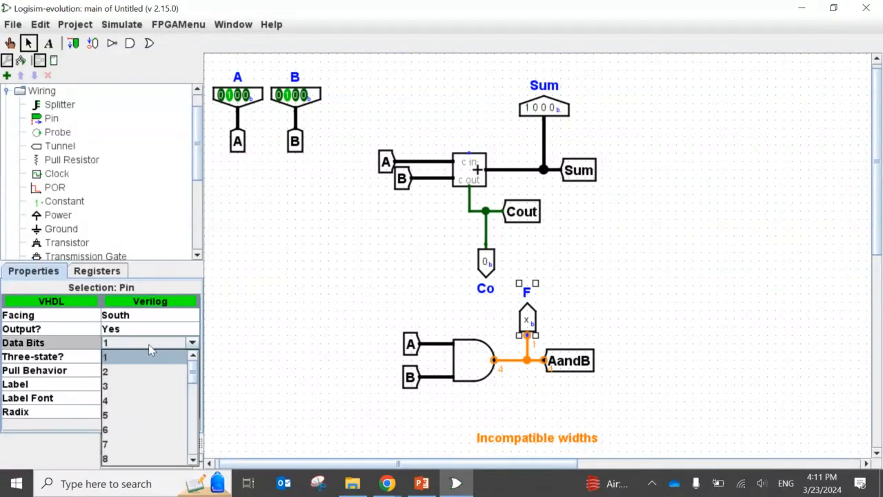
click(143, 401)
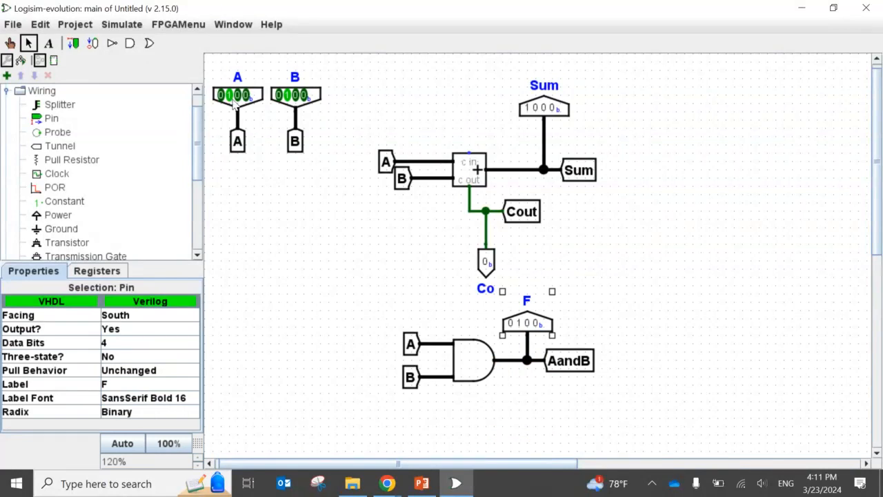
Test the adder and AND gate by setting input pins A and B both to 0110.
click(295, 98)
click(9, 43)
click(238, 101)
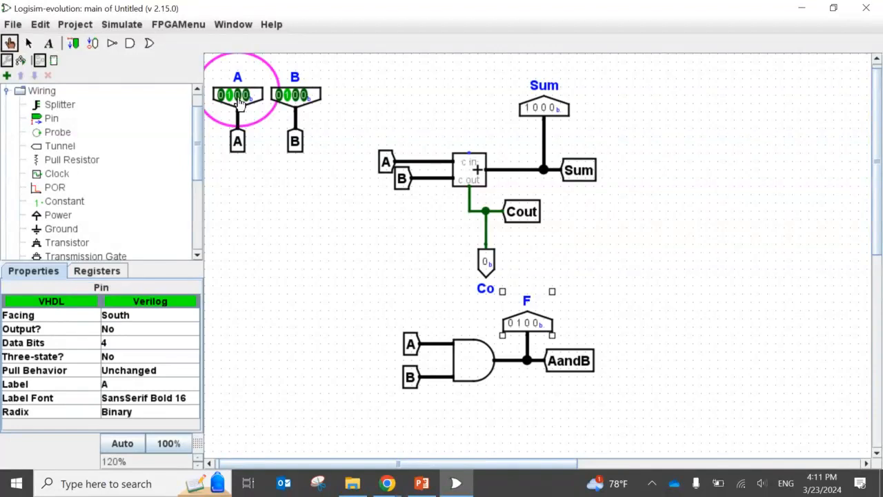
click(238, 101)
click(294, 98)
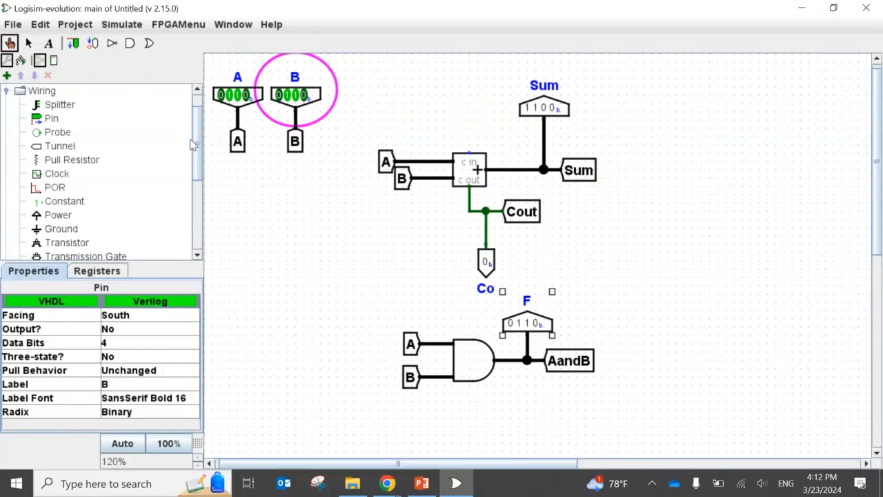
Place an east-facing multiplexer to the right of the adder circuit and extend a wire from its output.
click(199, 216)
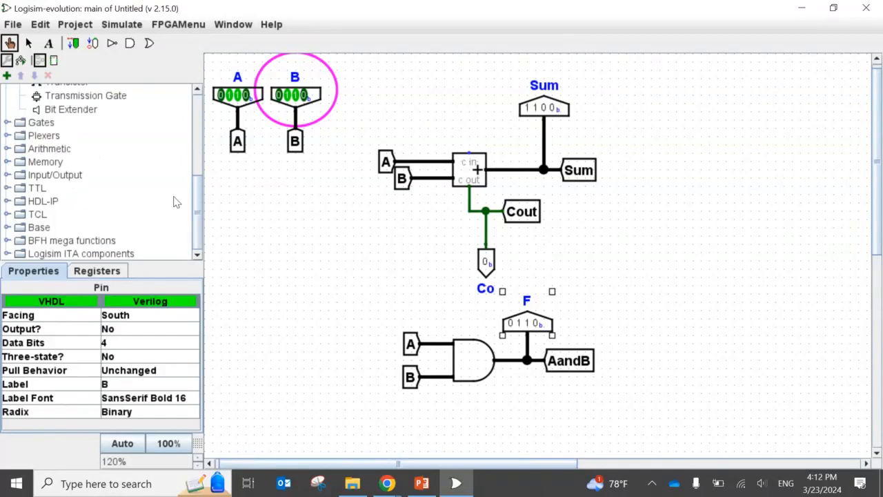
double_click(31, 140)
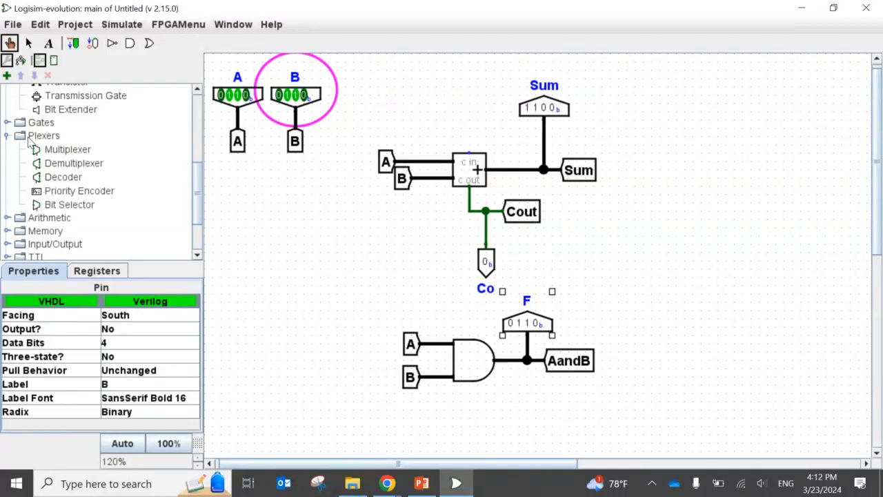
click(36, 149)
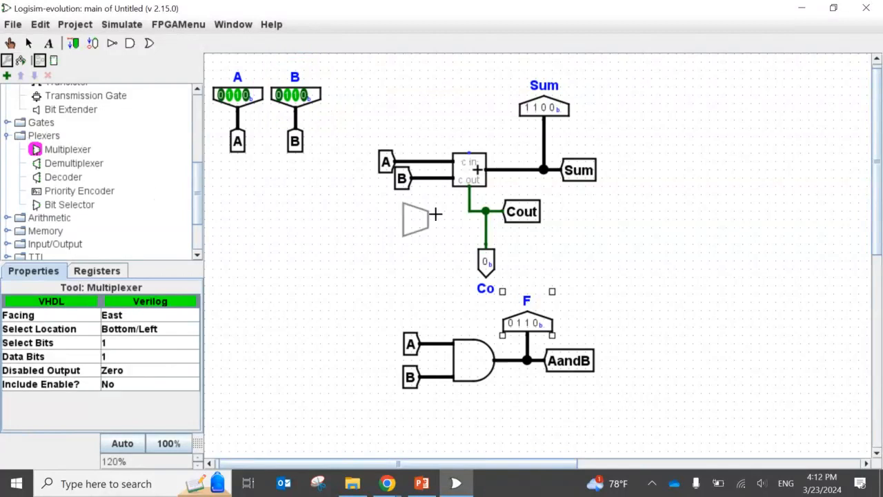
click(735, 138)
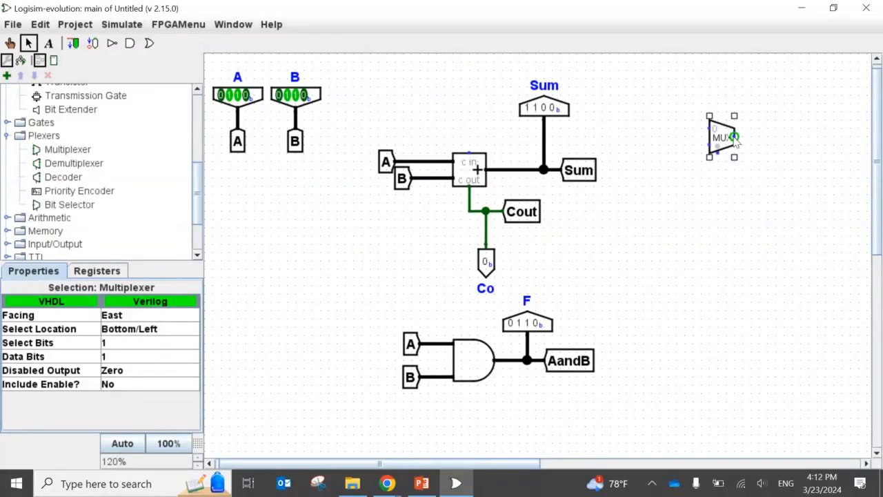
drag(736, 139, 767, 137)
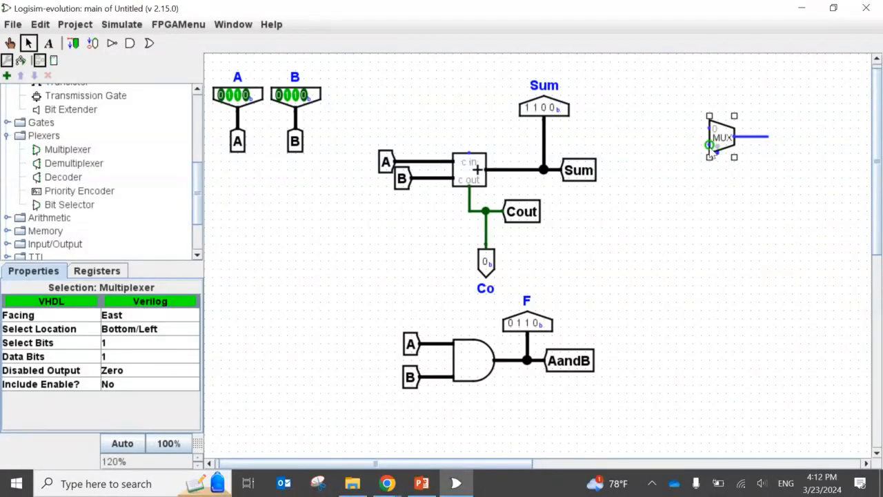
drag(711, 145, 685, 145)
click(687, 148)
key(Delete)
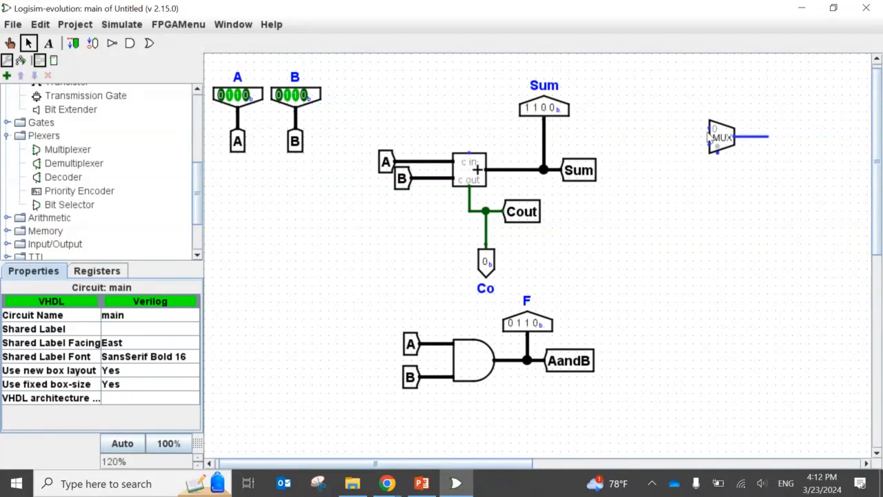
Wire the multiplexer's upper input to an east-facing duplicate of the Sum tunnel.
drag(711, 130, 692, 128)
click(580, 170)
drag(579, 170, 676, 134)
key(Right)
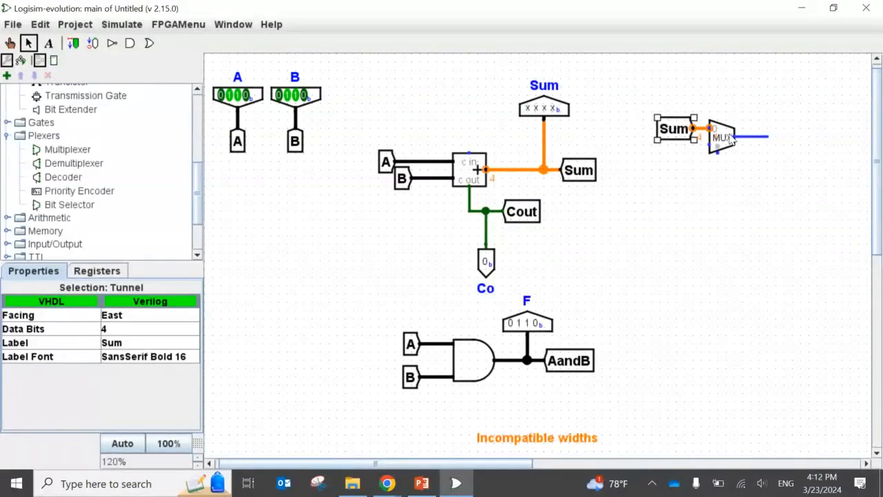
Duplicate the AandB tunnel, face the copy east and wire it to the multiplexer's lower input.
click(587, 361)
key(ctrl+d)
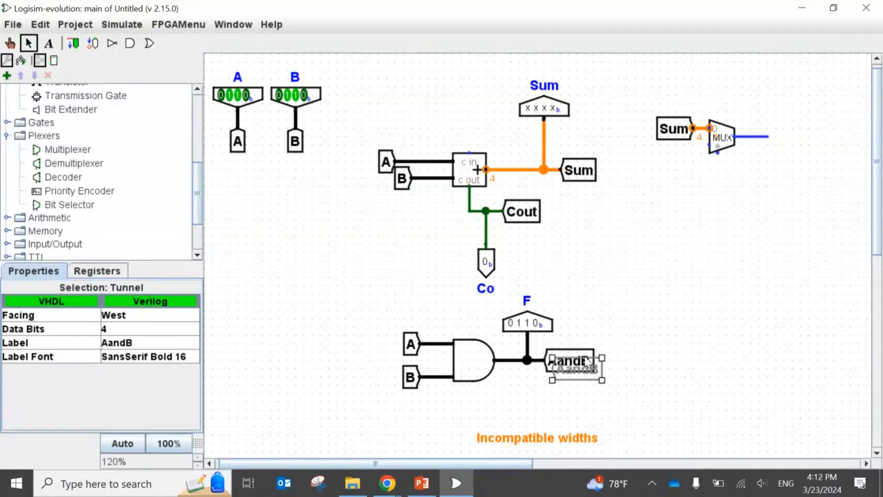
mouse_move(577, 366)
mouse_down()
mouse_move(683, 160)
mouse_move(650, 160)
mouse_move(699, 164)
mouse_move(709, 145)
mouse_up()
key(Right)
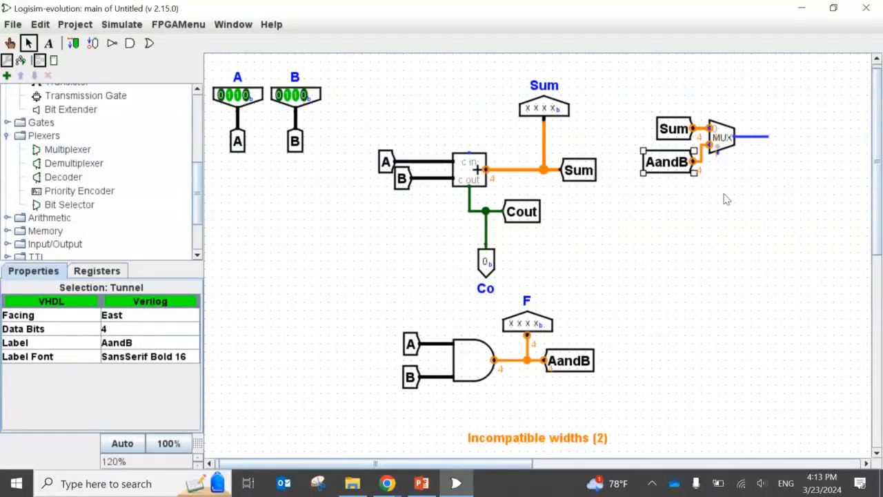
Set the multiplexer's data bits to 4.
click(725, 139)
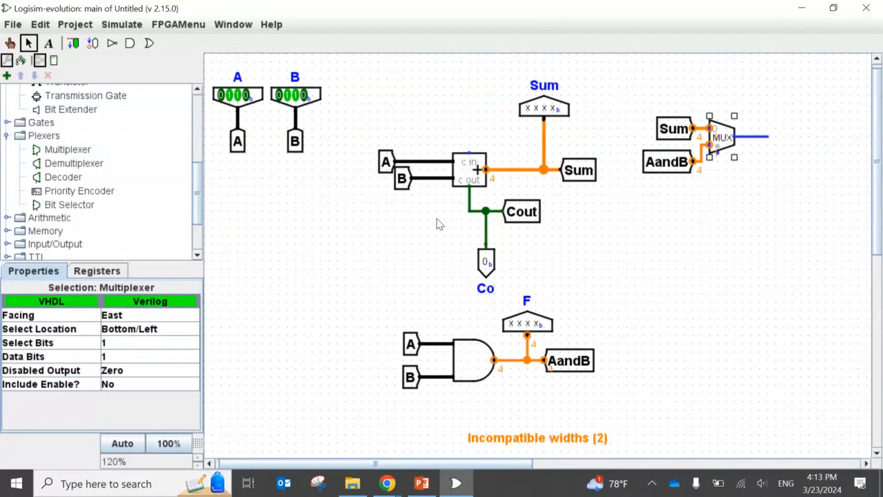
click(129, 357)
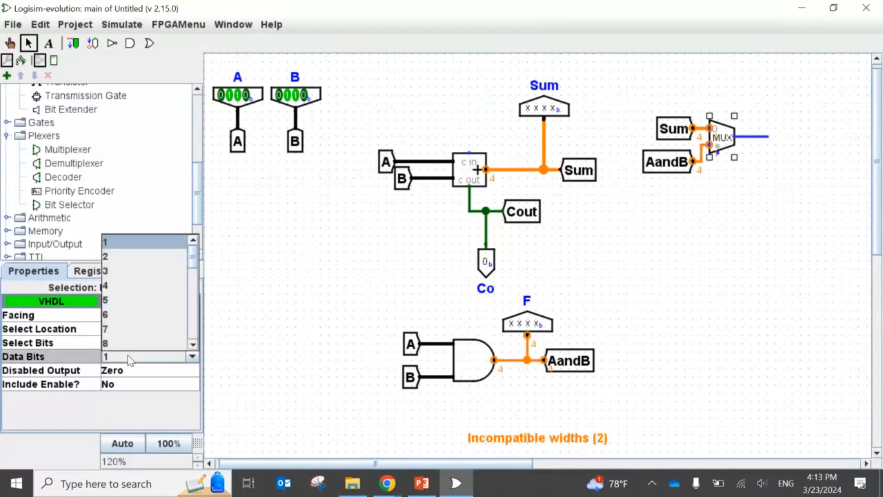
click(120, 287)
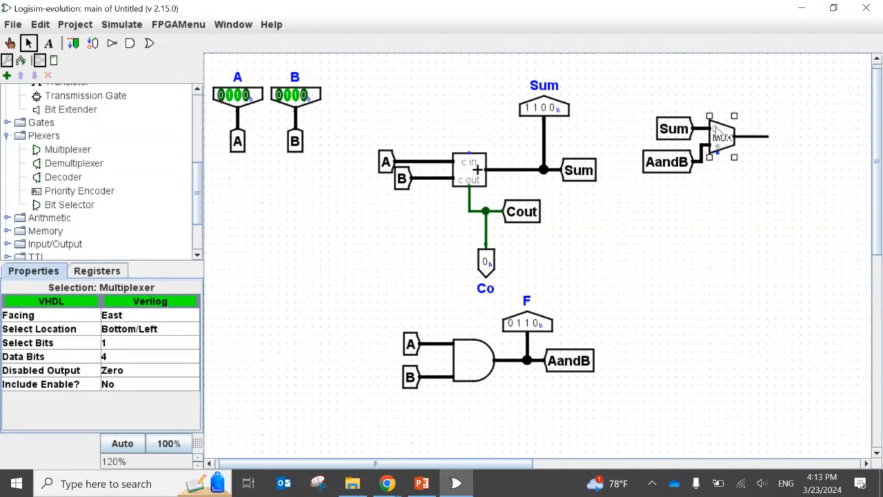
Extend a wire down from the multiplexer's select input and place an east-facing 1-bit input pin at its end.
drag(717, 158, 717, 196)
click(73, 43)
key(Right)
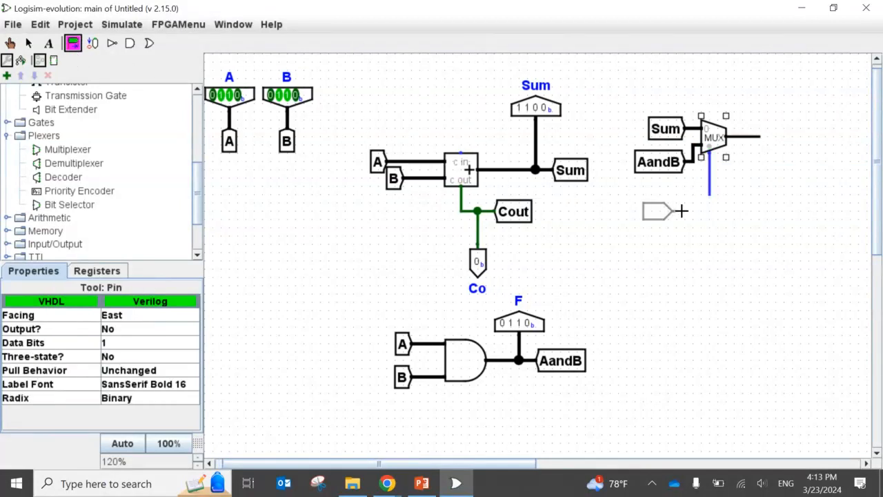
click(708, 196)
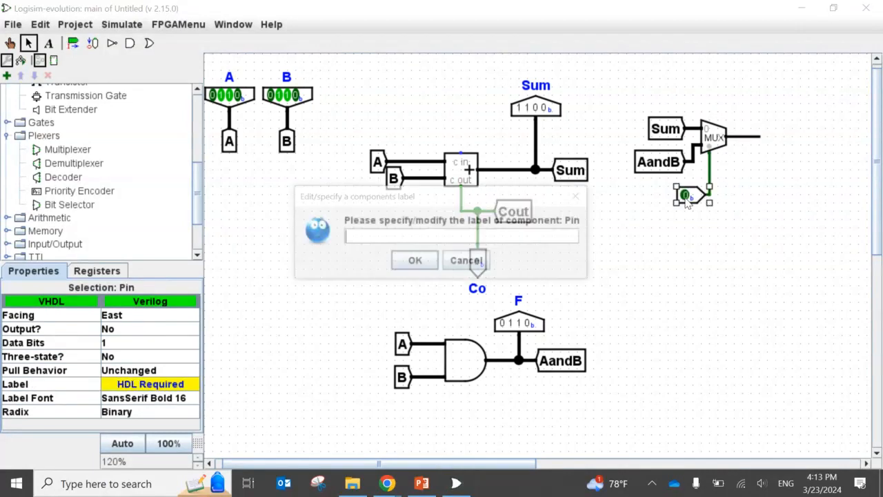
Try to label the multiplexer's select input pin Select.
text(Select)
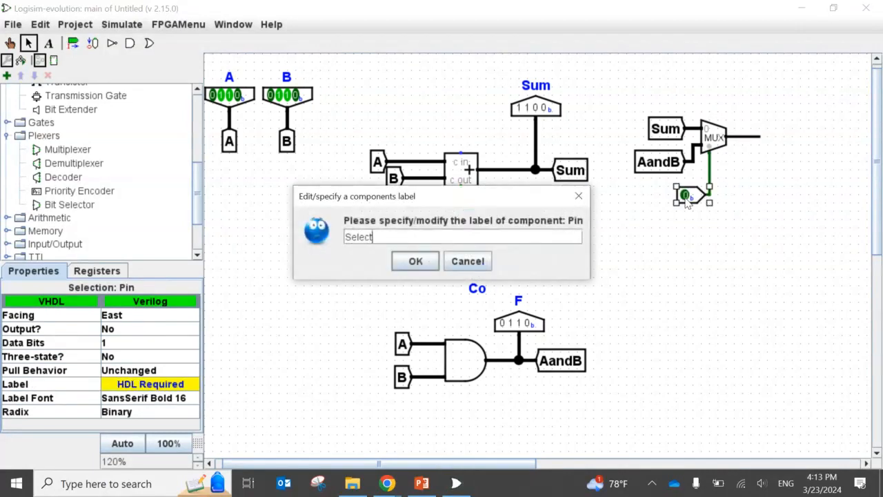
key(Return)
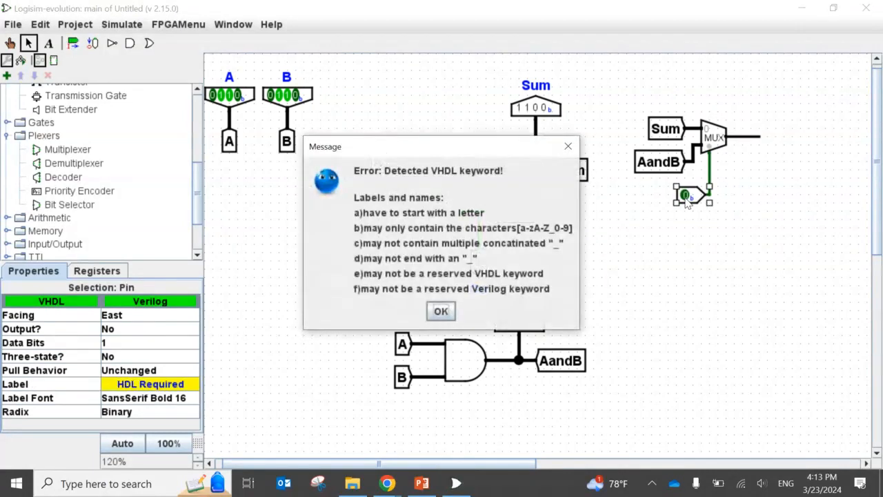
key(Return)
Label the multiplexer's select input pin Sel.
text(Sel)
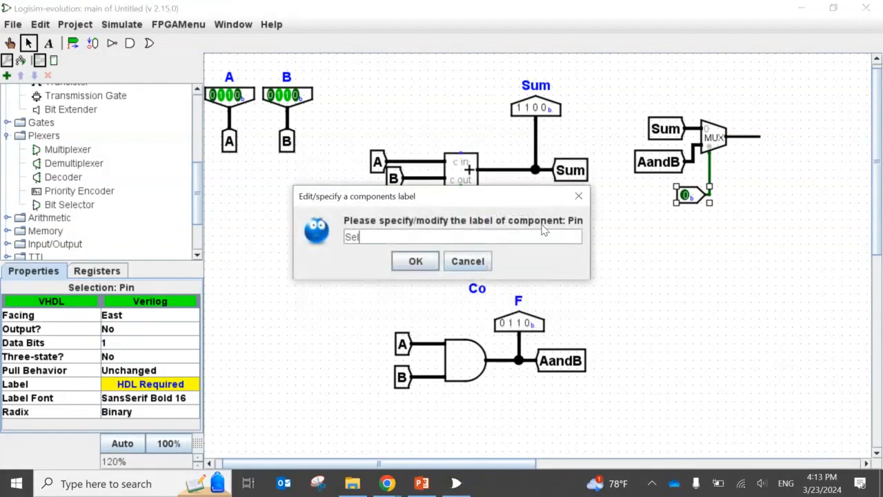
key(Return)
click(650, 194)
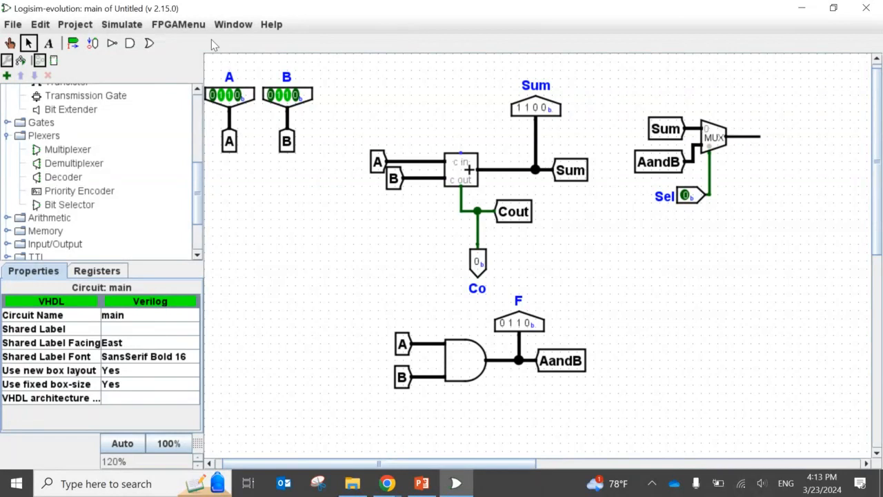
Place a south-facing output pin at the end of the multiplexer's output wire and set its data bits to 4.
click(92, 43)
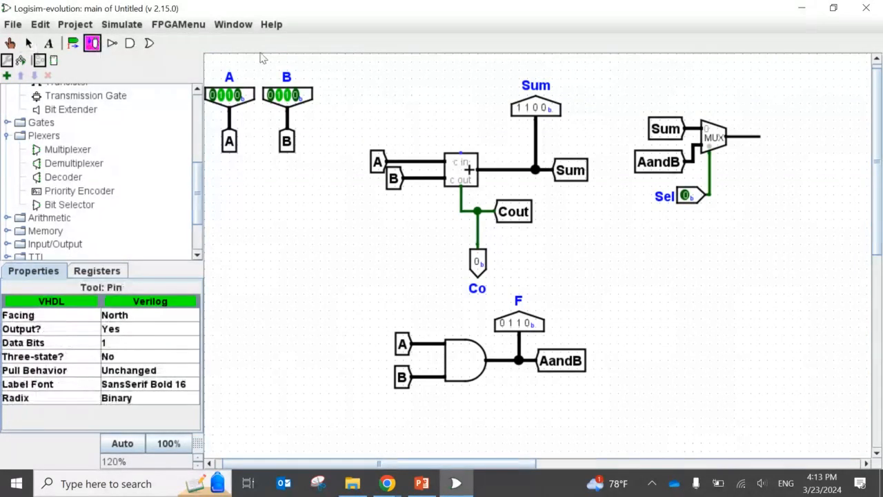
key(Down)
click(759, 118)
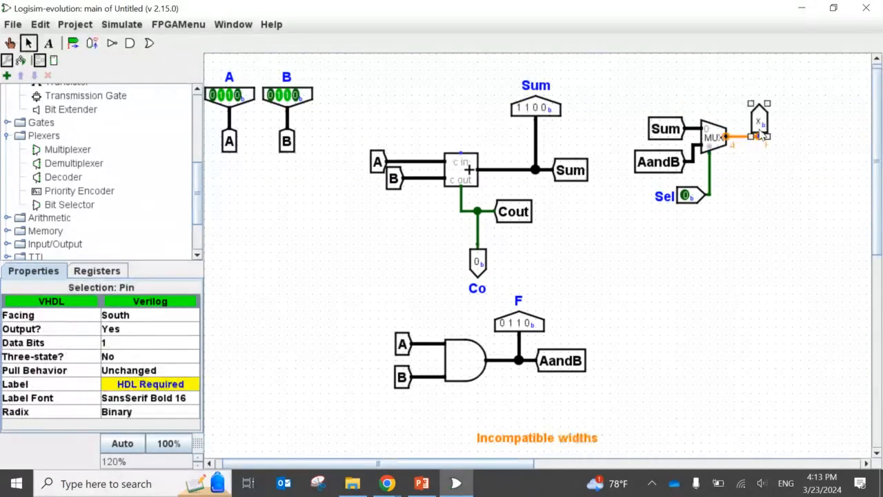
click(121, 343)
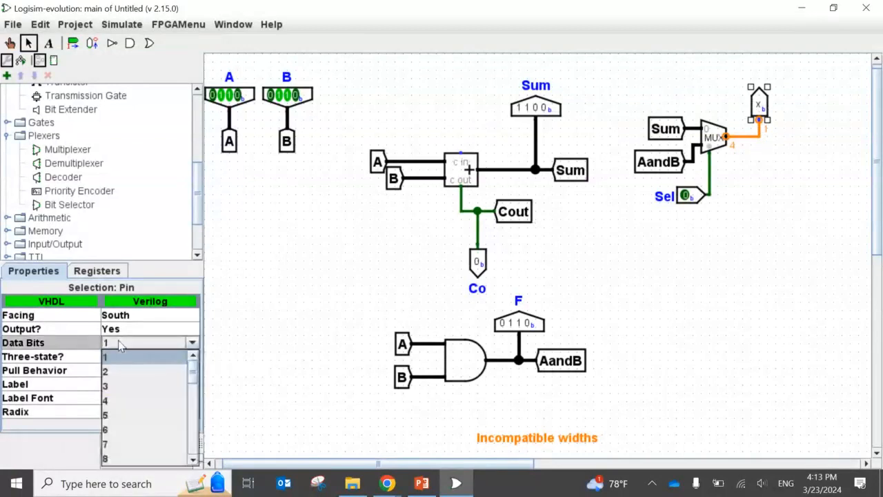
key(4)
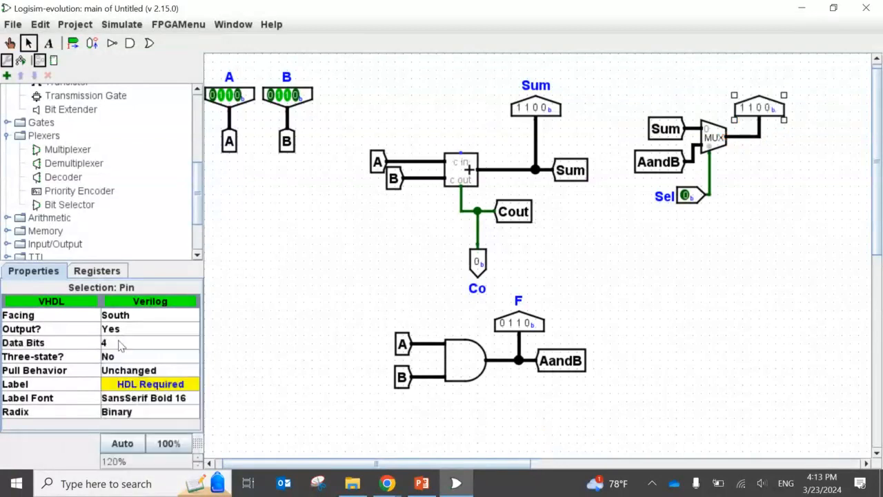
Try to label the multiplexer's output pin Out, then out.
double_click(760, 108)
text(Out)
key(Return)
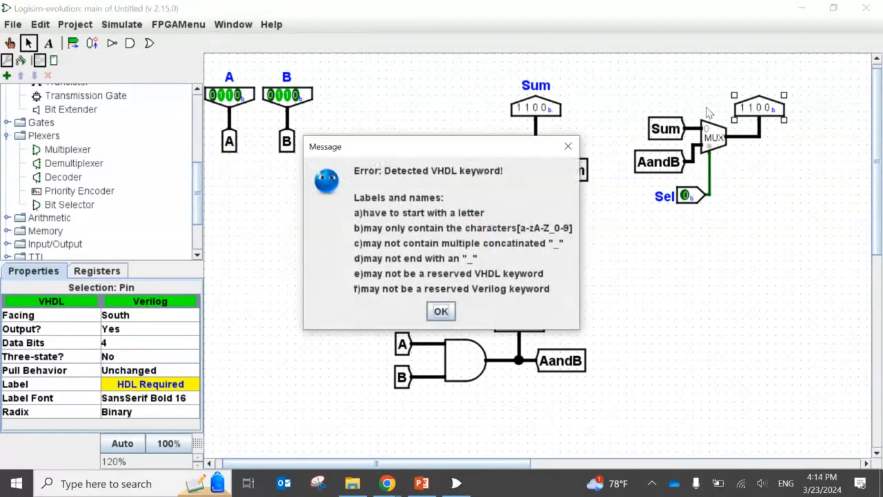
key(Return)
text(ou)
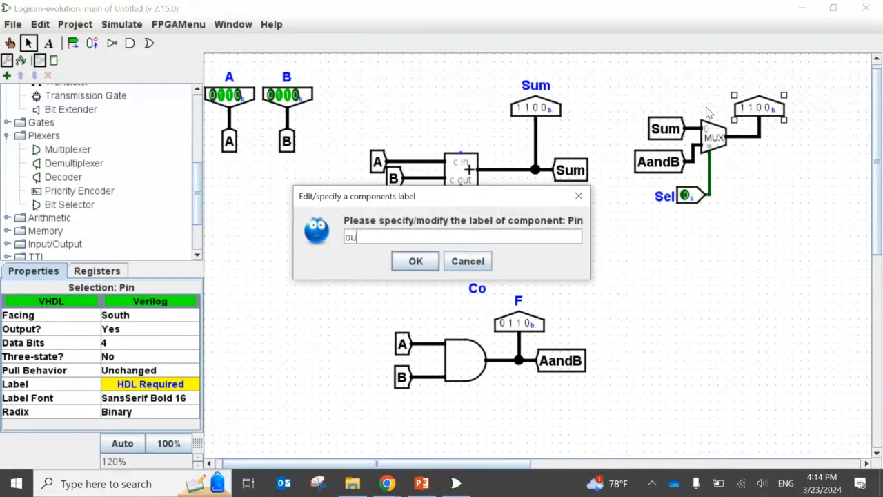
text(t)
key(Return)
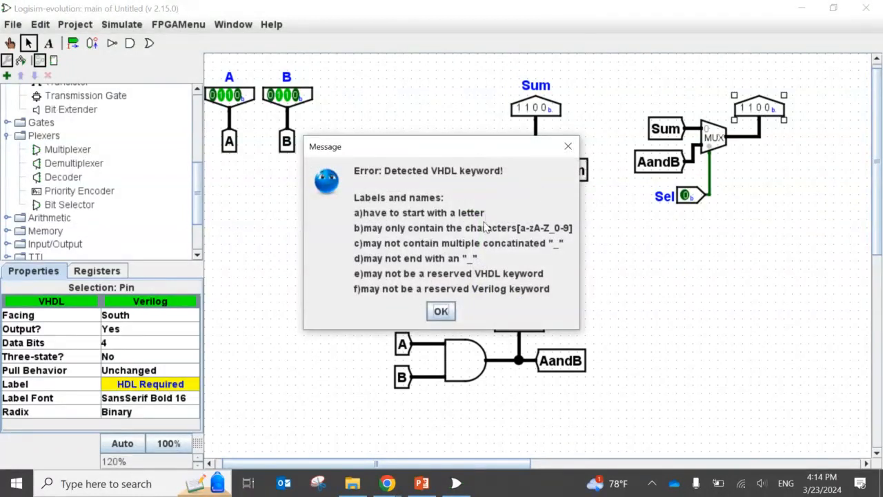
click(441, 311)
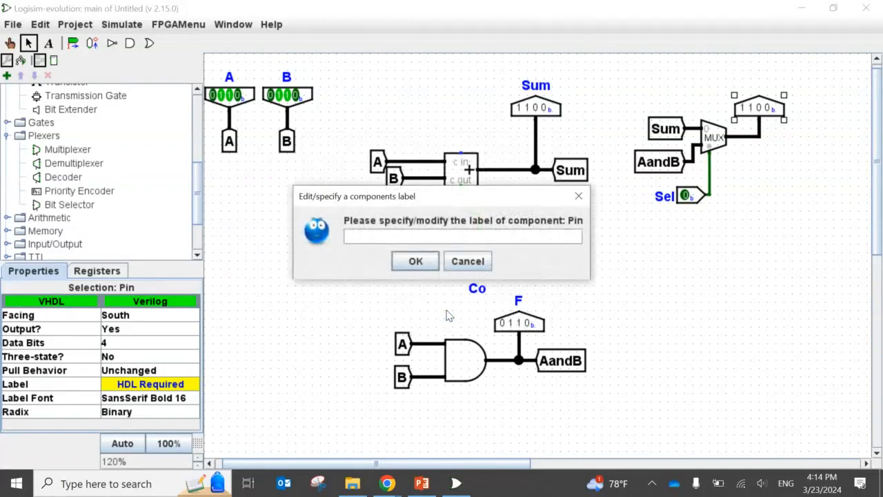
Label the multiplexer's output pin Fout.
text(Fout)
key(Return)
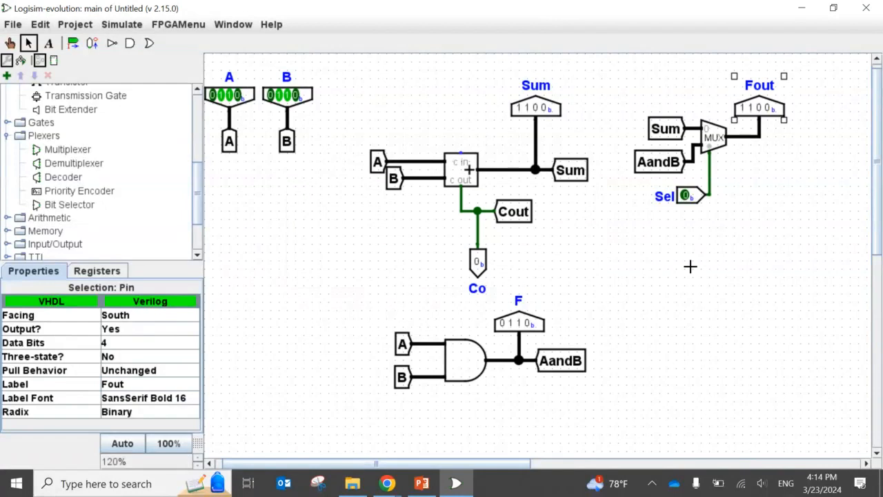
click(693, 270)
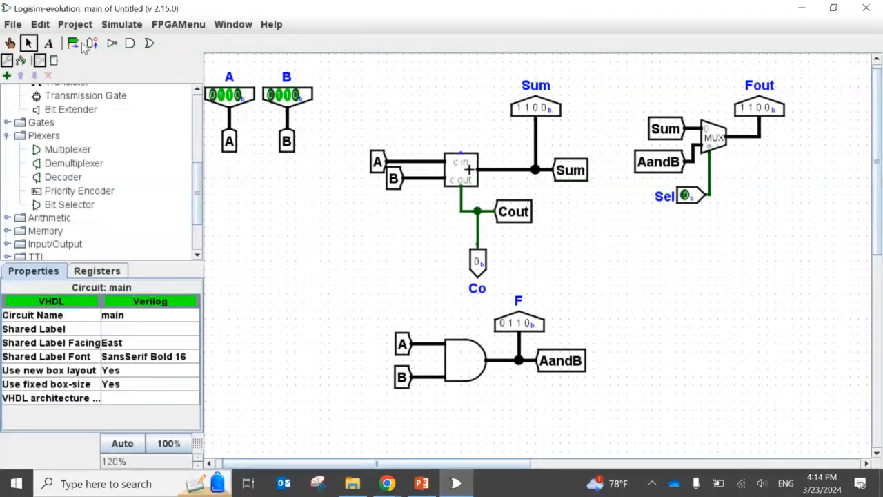
Switch the Sel input to 1 in the simulation so the multiplexer passes AandB.
click(11, 44)
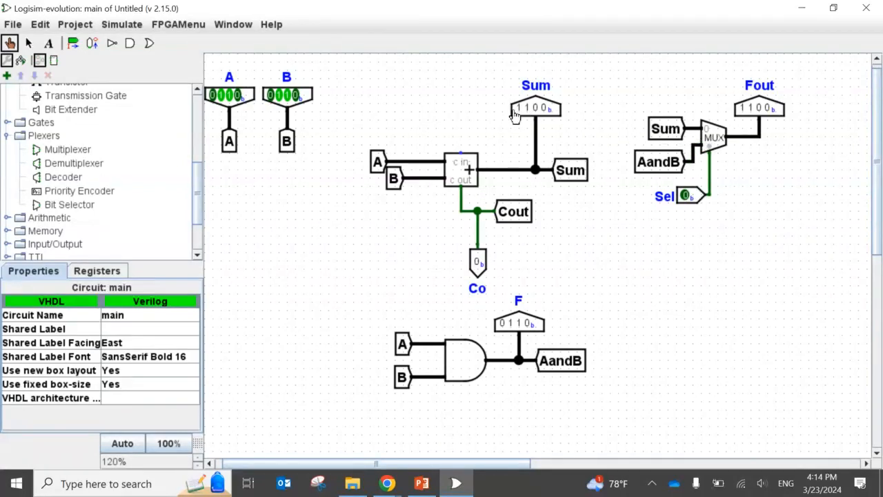
click(685, 197)
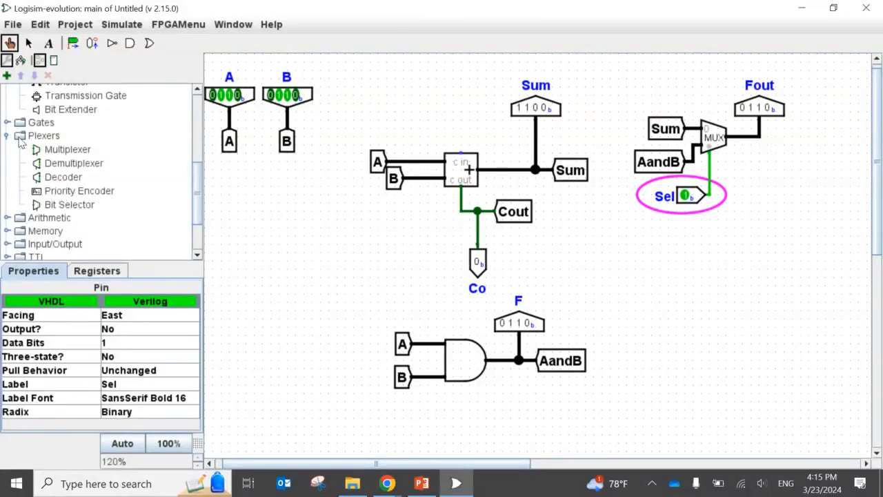
Place an east-facing decoder in the empty area below the multiplexer and set its select bits to 2.
click(40, 178)
click(694, 291)
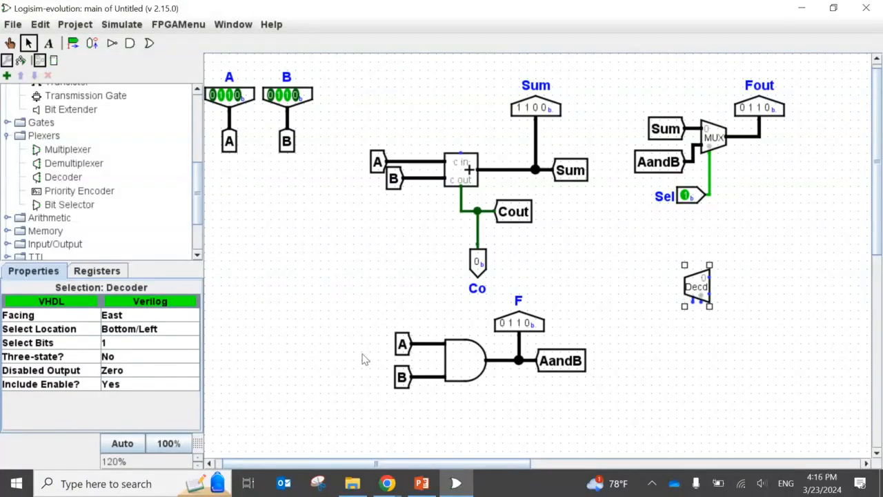
click(129, 345)
click(366, 332)
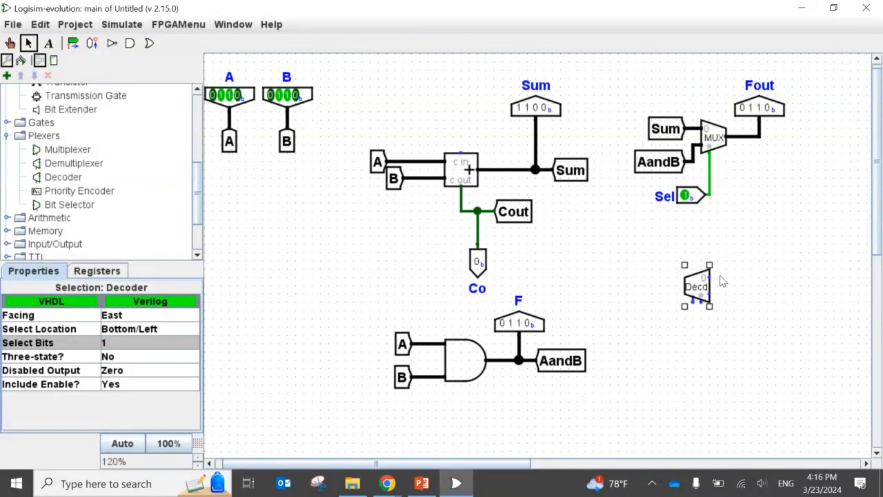
click(151, 343)
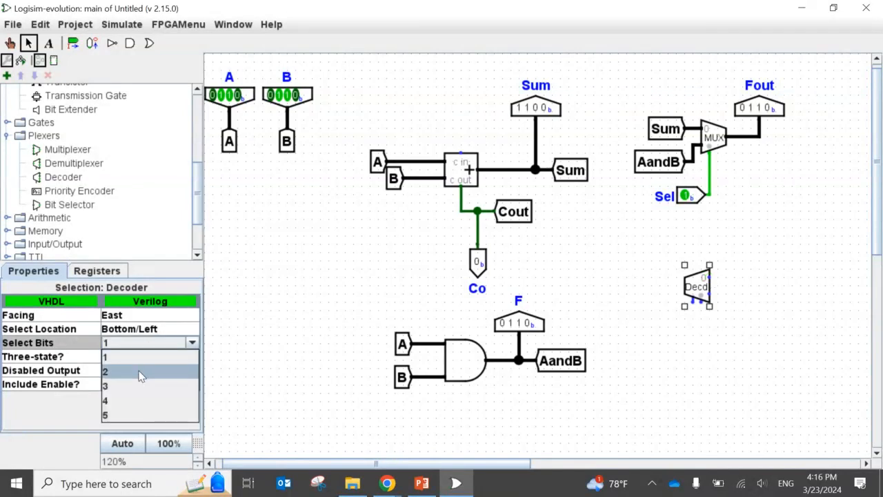
click(140, 373)
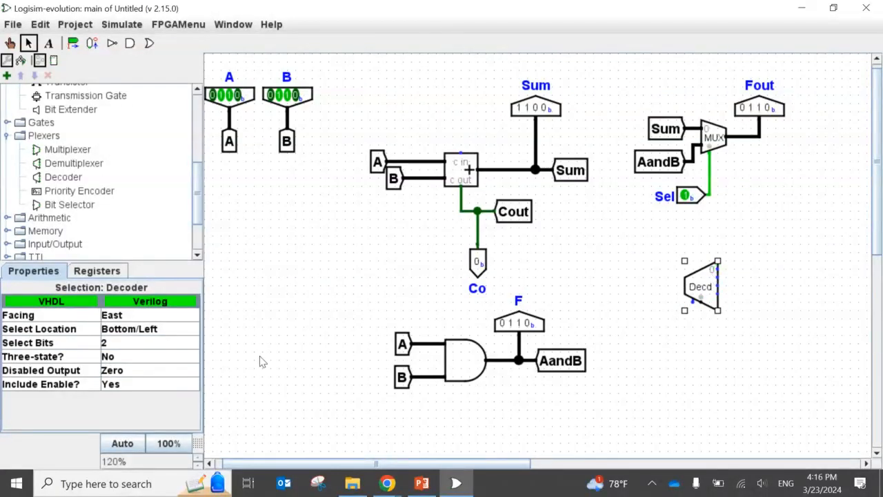
Set the decoder's select bits to 3 and move it slightly down and to the right.
click(120, 343)
click(122, 386)
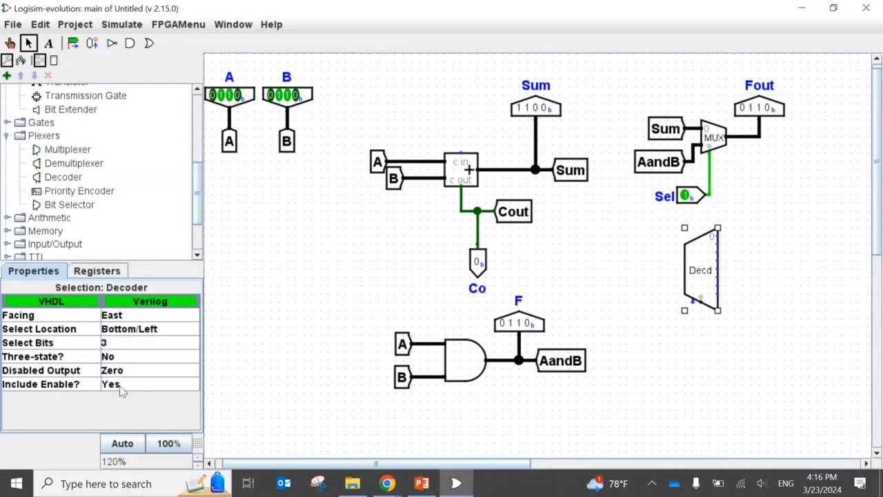
drag(700, 278, 709, 302)
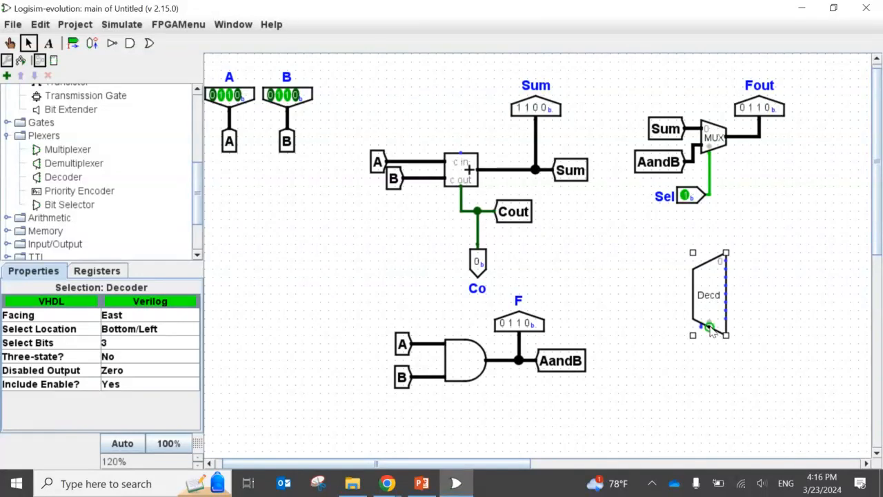
Extend a wire down from the decoder's select input and place an east-facing 3-bit input pin at its end.
right_click(711, 330)
key(Escape)
drag(711, 330, 710, 363)
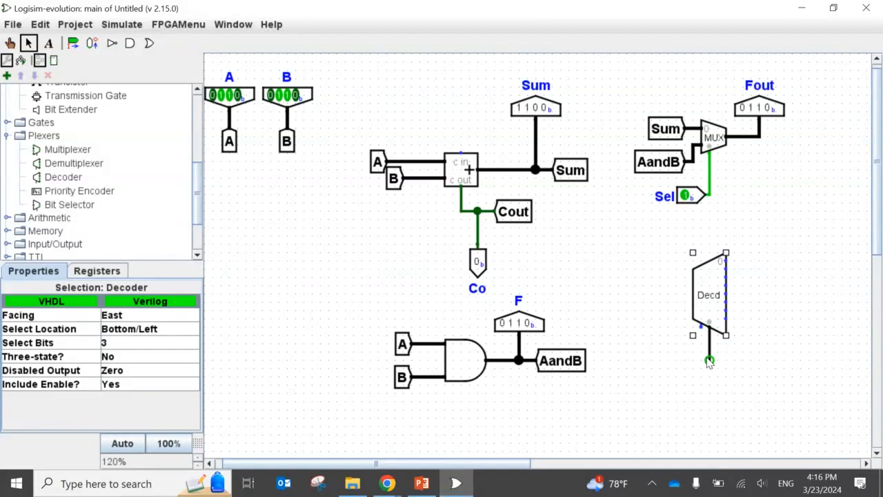
drag(710, 364, 710, 361)
click(72, 42)
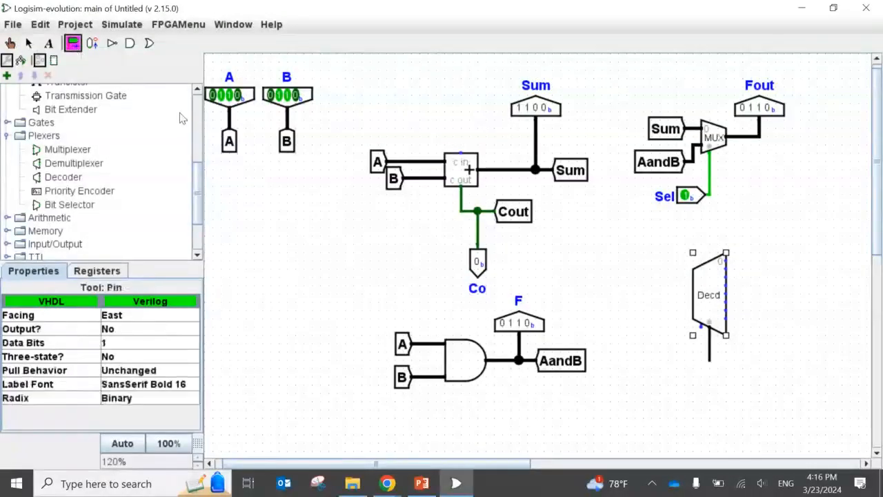
click(709, 360)
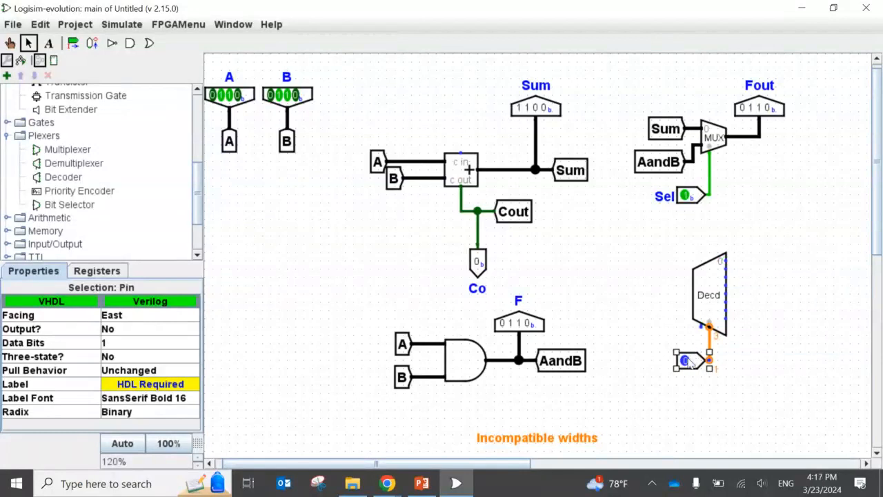
click(145, 348)
click(123, 384)
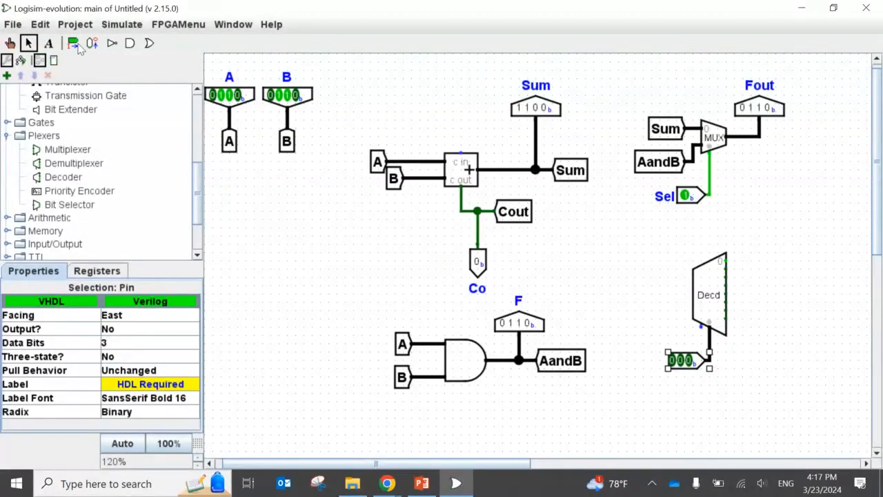
Set the decoder's 3-bit select input to 011 in the simulation.
scroll(776, 326, up, 1)
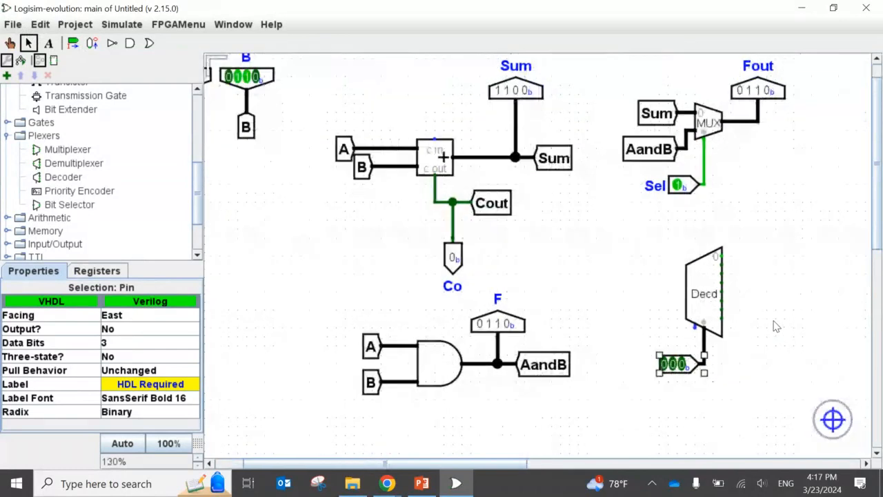
scroll(777, 326, up, 1)
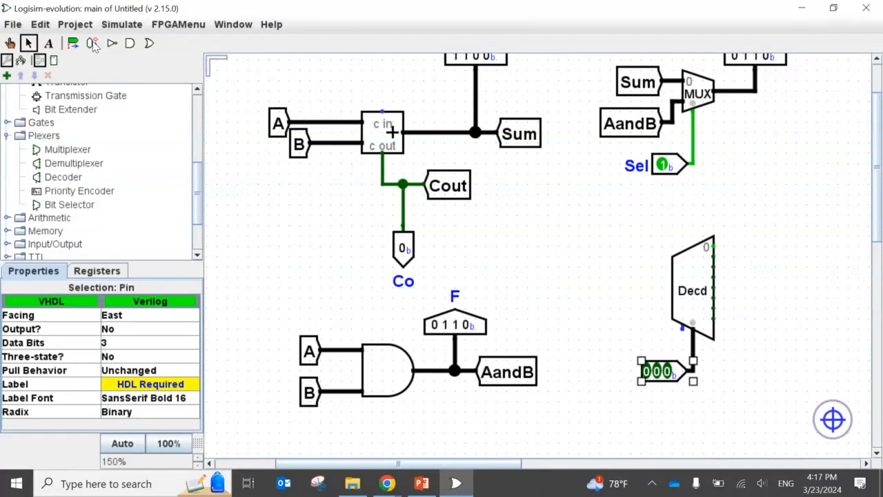
click(11, 43)
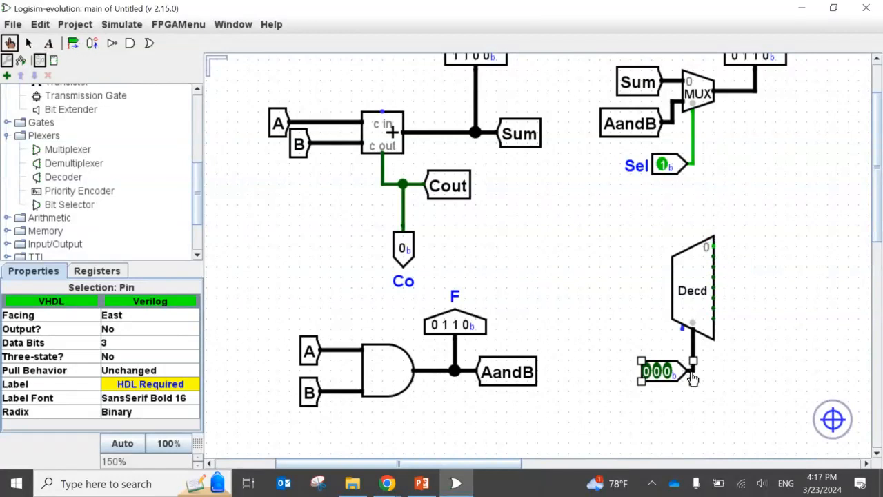
click(657, 372)
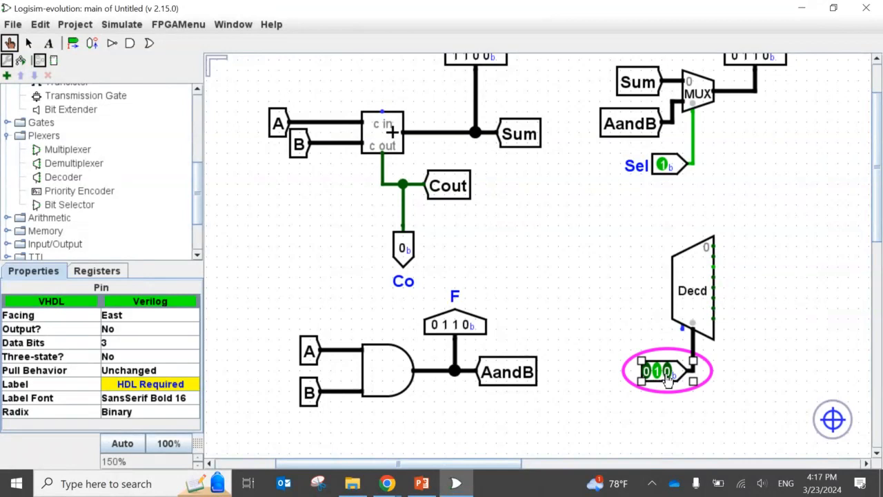
click(667, 374)
click(661, 372)
Switch to the arch tutorial Class Collaborate session in Chrome.
click(404, 473)
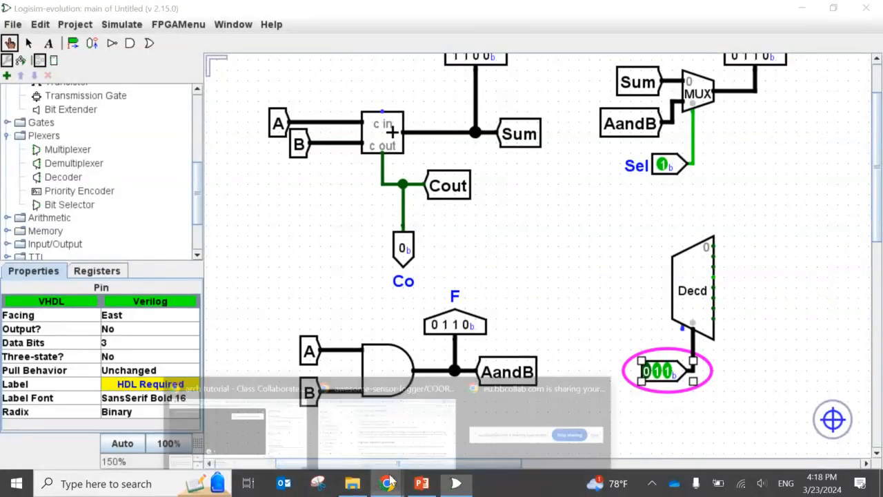
click(234, 424)
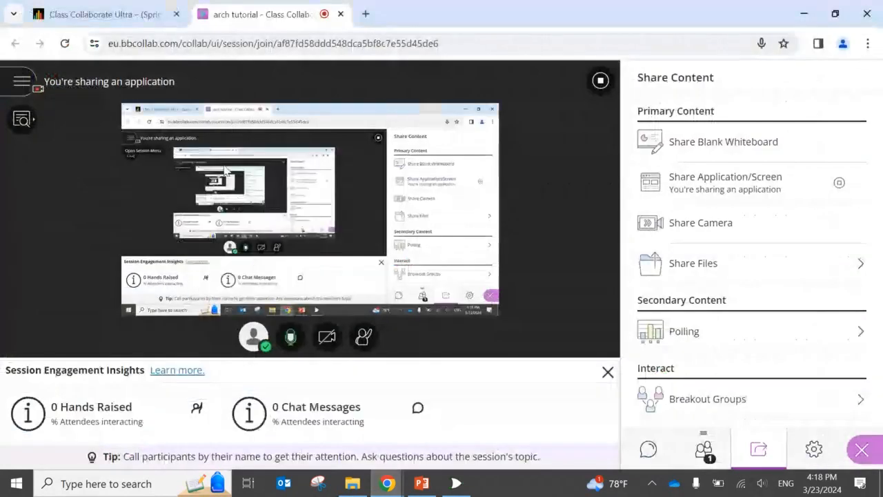